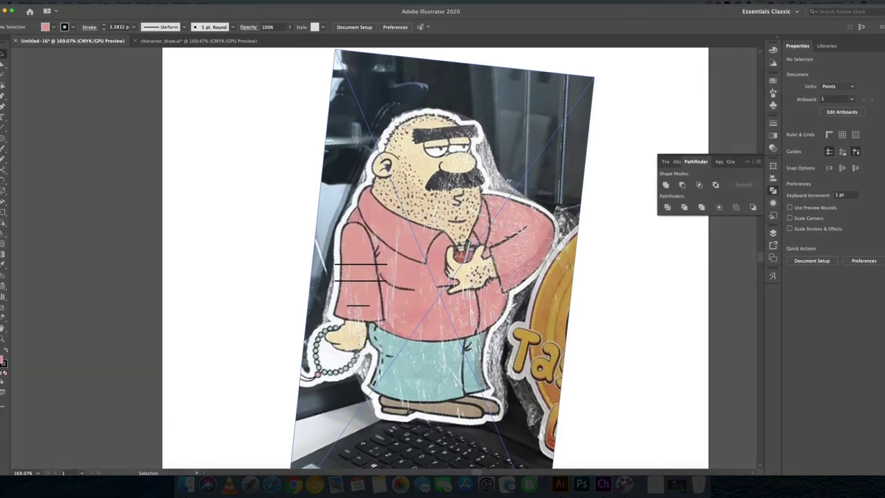
{"action": "key", "text": "space"}
{"action": "left_click_drag", "start_coordinate": [690, 127], "coordinate": [680, 127]}
{"action": "left_click", "coordinate": [671, 123], "text": "alt+super"}
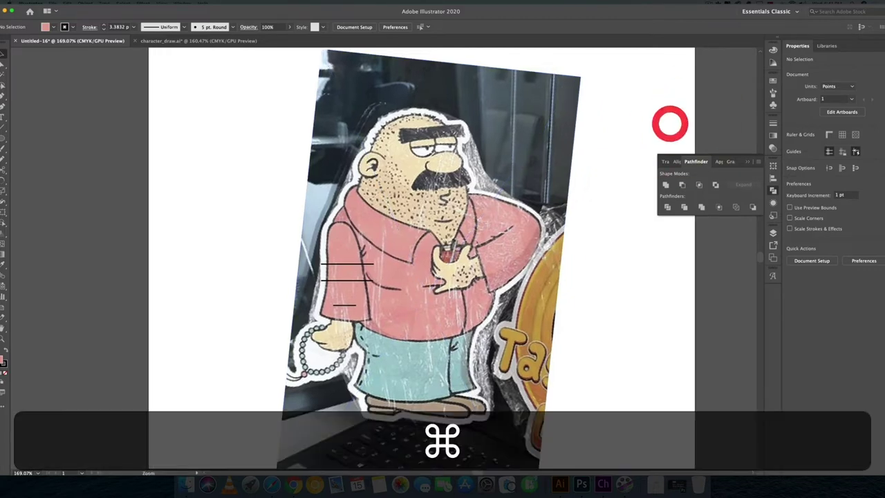
{"action": "left_click", "coordinate": [664, 124], "text": "alt+super"}
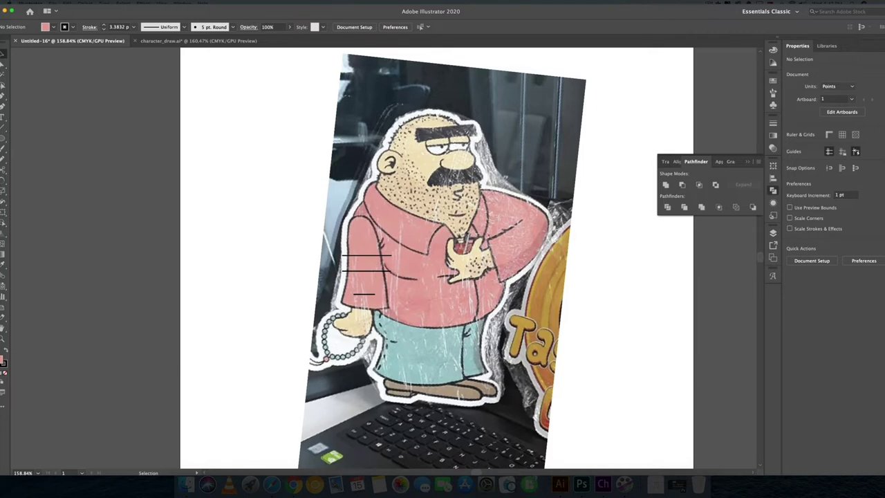
{"action": "scroll", "coordinate": [632, 133], "scroll_direction": "down", "scroll_amount": 1}
{"action": "left_click", "coordinate": [632, 133]}
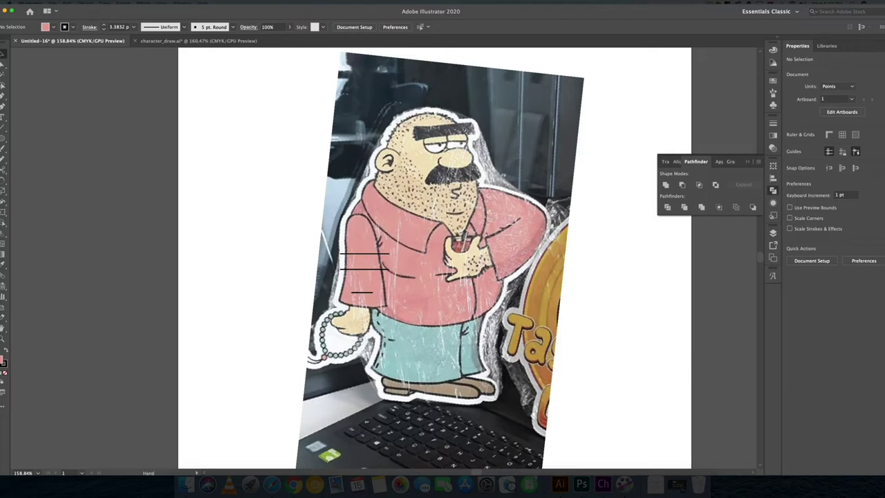
{"action": "left_click_drag", "start_coordinate": [609, 158], "coordinate": [610, 151]}
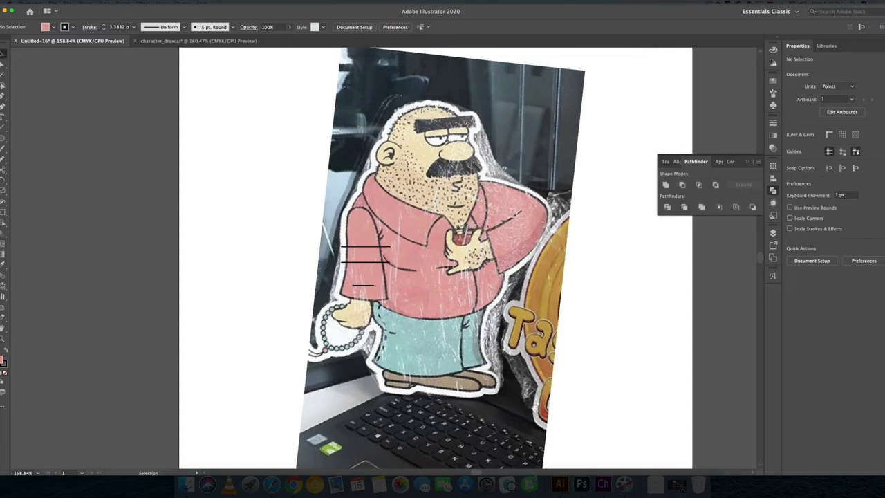
{"action": "scroll", "coordinate": [594, 159], "scroll_direction": "right", "scroll_amount": 1}
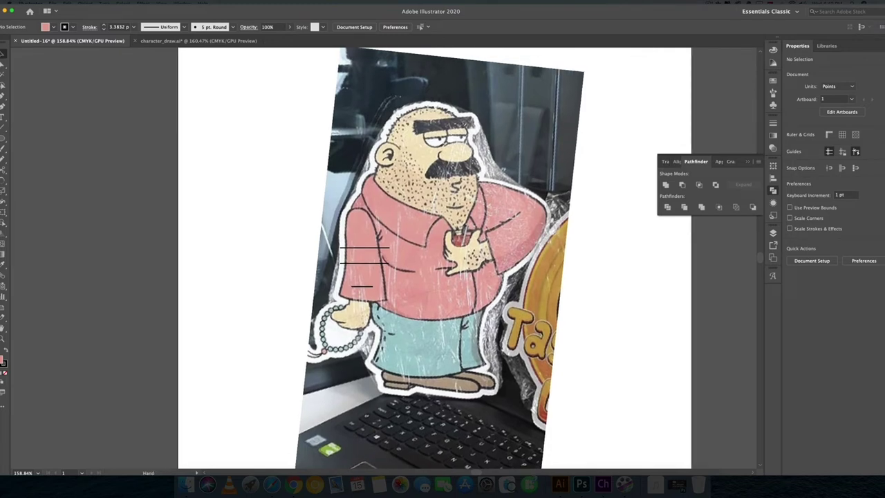
{"action": "left_click", "coordinate": [594, 159]}
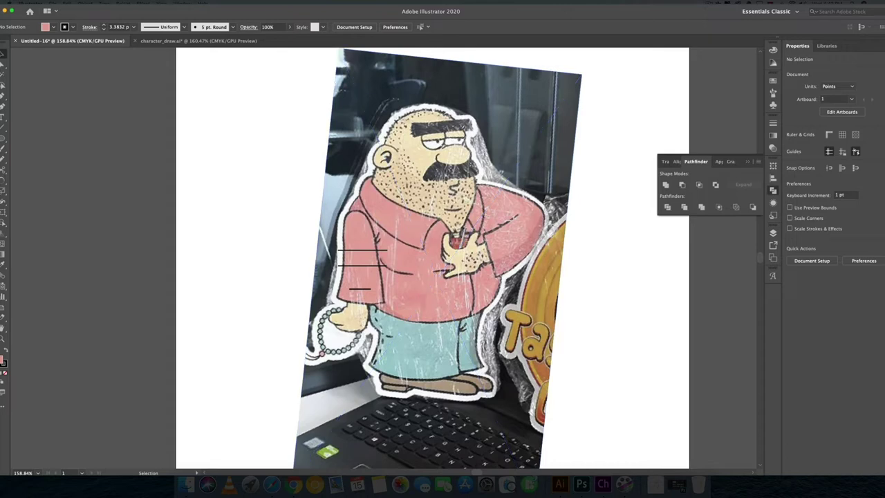
{"action": "left_click_drag", "start_coordinate": [583, 130], "coordinate": [579, 125]}
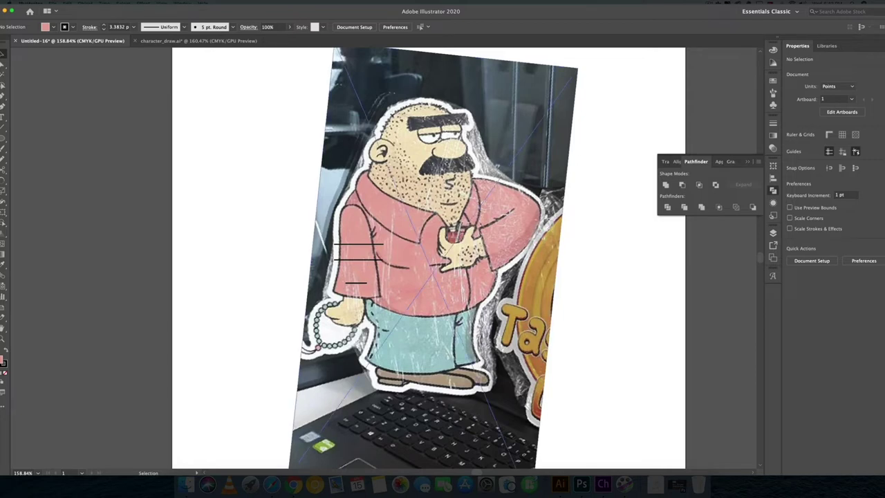
{"action": "key", "text": "space"}
{"action": "key", "text": "space"}
{"action": "left_click_drag", "start_coordinate": [543, 188], "coordinate": [535, 194]}
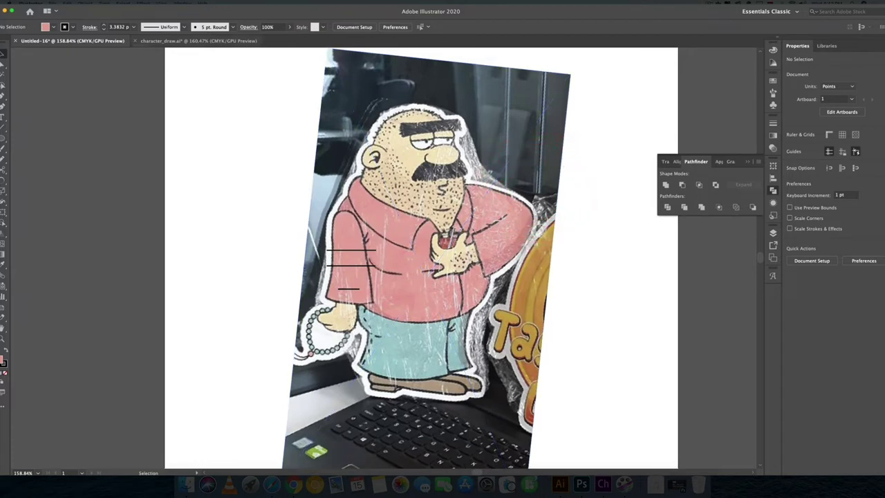
Compare the finished character in character_draw.ai with the reference photo in Untitled-16, examining the face, moustache and whole figure.
{"action": "left_click", "coordinate": [222, 43]}
{"action": "left_click_drag", "start_coordinate": [365, 97], "coordinate": [406, 126]}
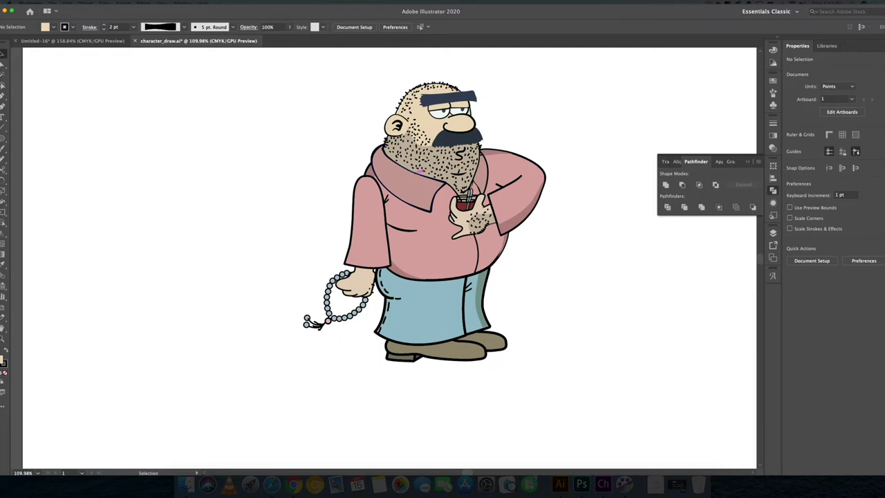
{"action": "key", "text": "super+z"}
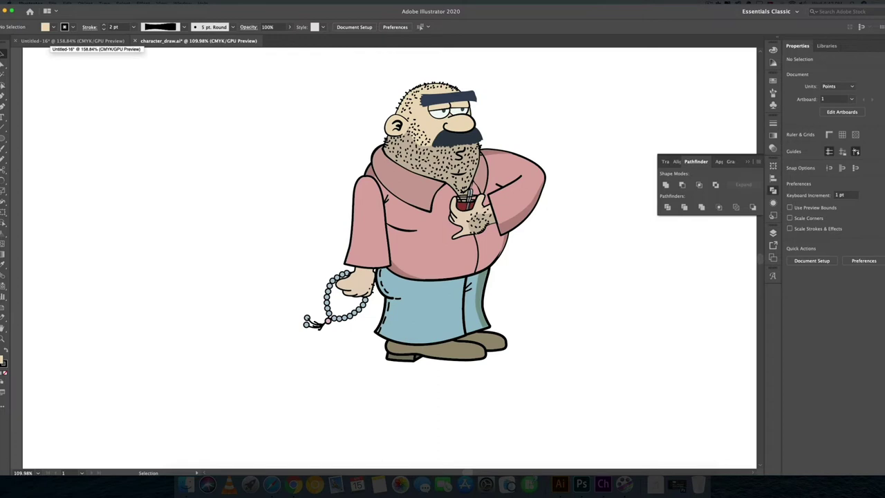
{"action": "left_click", "coordinate": [93, 41]}
{"action": "left_click_drag", "start_coordinate": [297, 103], "coordinate": [247, 103]}
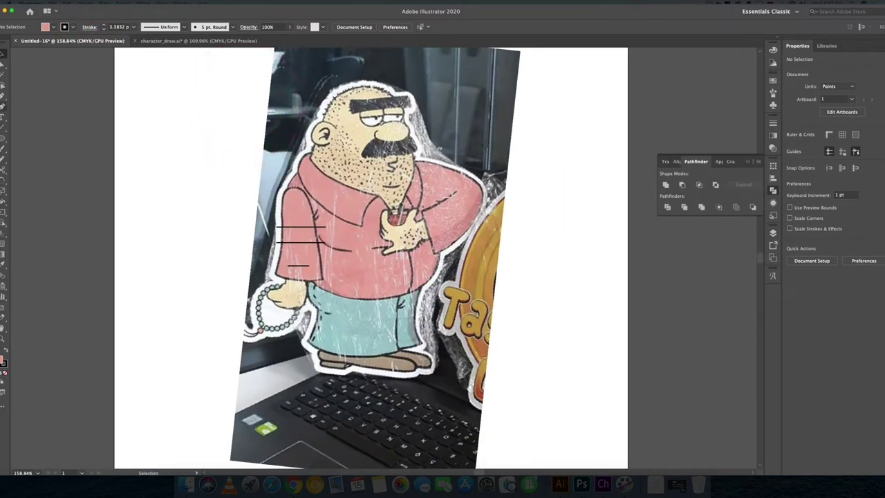
{"action": "left_click_drag", "start_coordinate": [272, 196], "coordinate": [317, 179]}
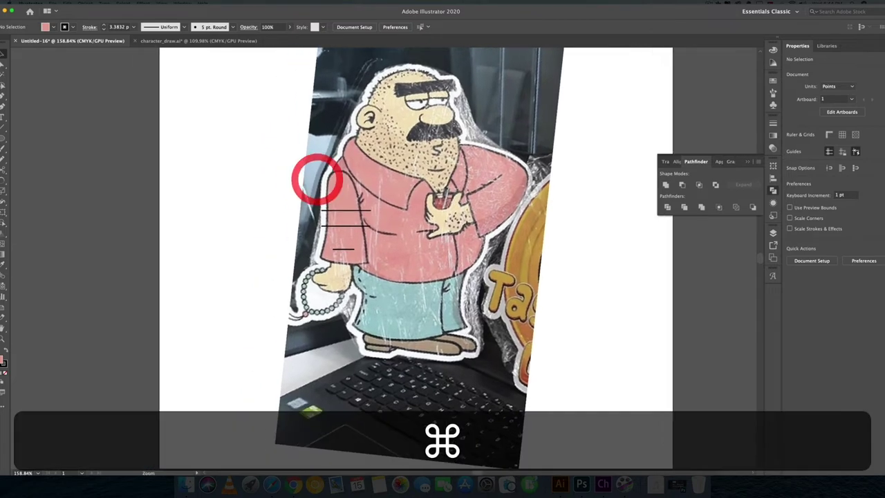
{"action": "left_click", "coordinate": [311, 187], "text": "super"}
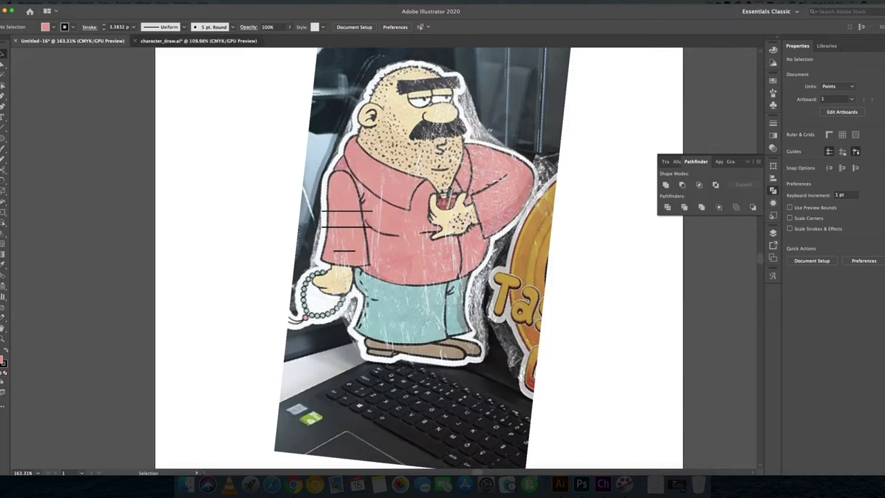
{"action": "left_click", "coordinate": [184, 42]}
{"action": "left_click", "coordinate": [263, 128]}
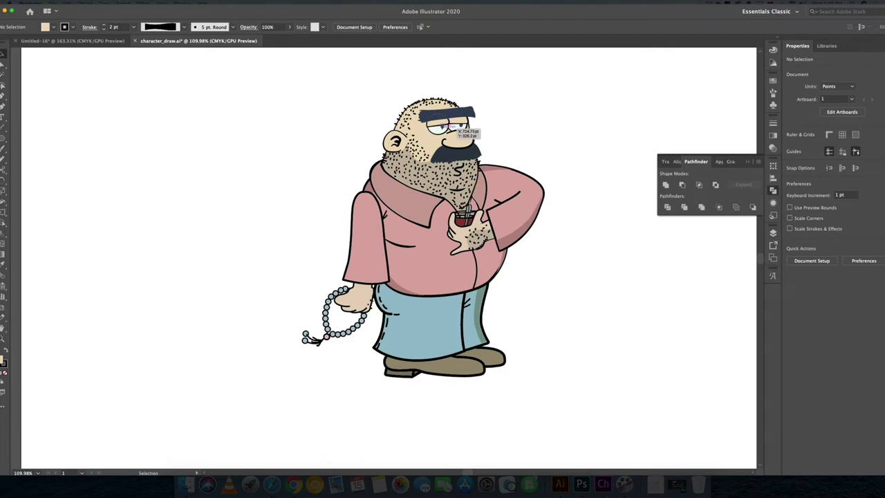
{"action": "left_click_drag", "start_coordinate": [443, 125], "coordinate": [557, 139]}
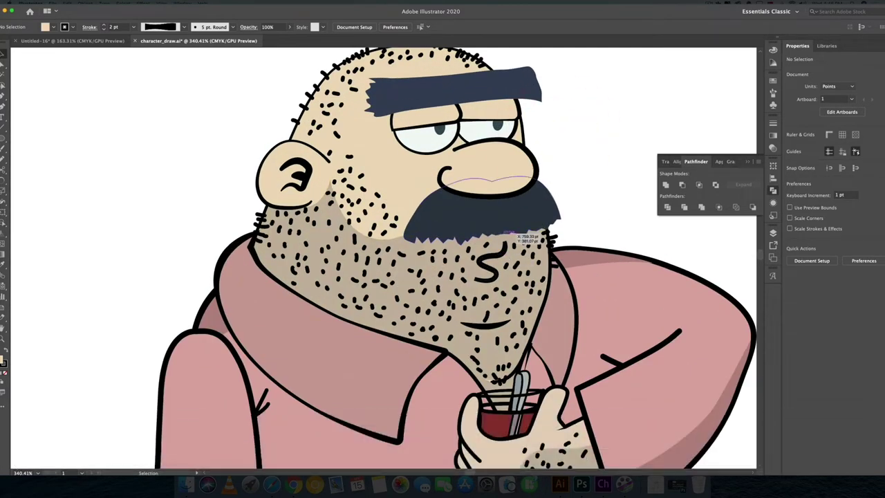
{"action": "left_click_drag", "start_coordinate": [512, 208], "coordinate": [414, 207]}
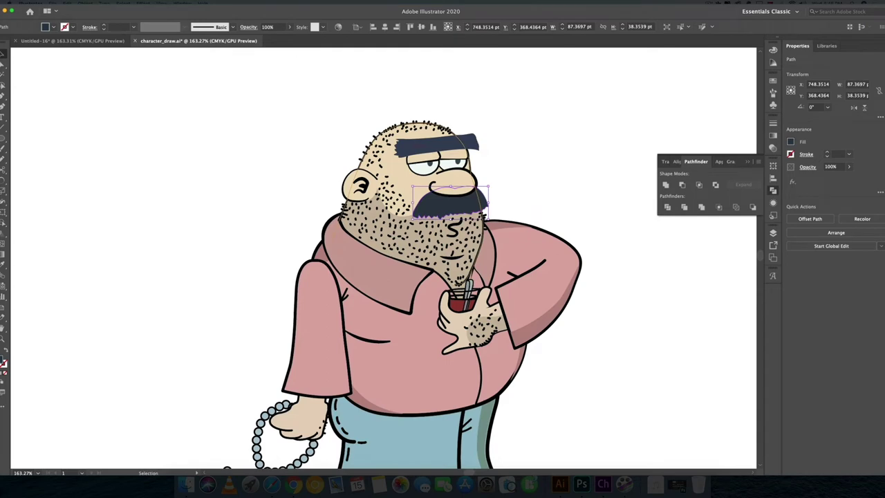
{"action": "left_click_drag", "start_coordinate": [468, 209], "coordinate": [458, 184]}
{"action": "left_click_drag", "start_coordinate": [462, 226], "coordinate": [453, 208]}
{"action": "left_click", "coordinate": [247, 192]}
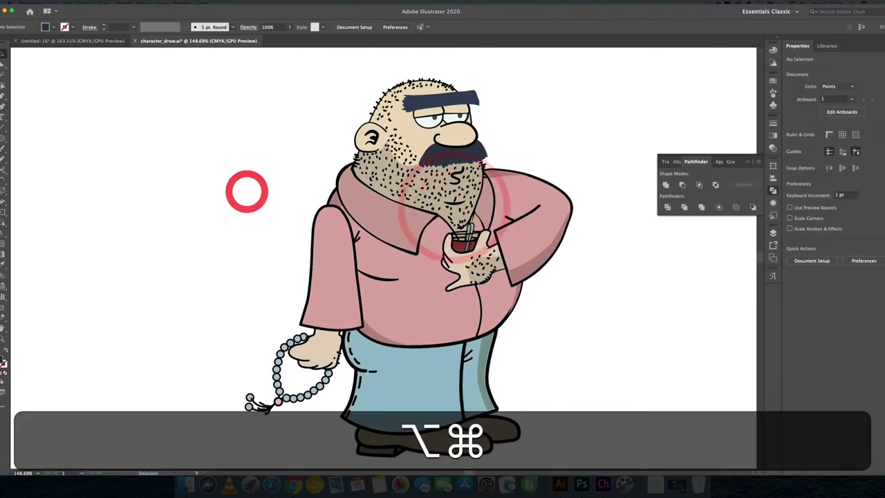
In the Untitled-16 document, trace the inner edge of the hanging sleeve with the Pen tool, from the shoulder to the lower long guide line.
{"action": "left_click", "coordinate": [86, 41]}
{"action": "left_click_drag", "start_coordinate": [329, 200], "coordinate": [332, 243]}
{"action": "left_click_drag", "start_coordinate": [426, 217], "coordinate": [393, 225]}
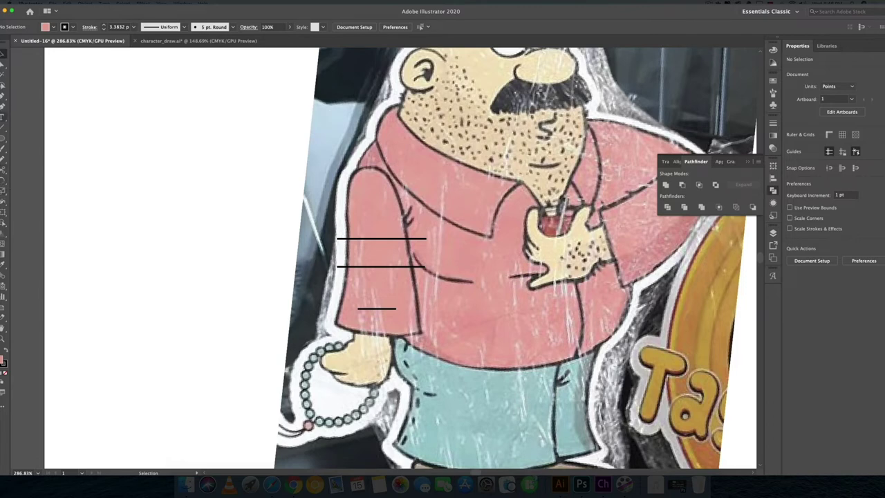
{"action": "left_click", "coordinate": [3, 94]}
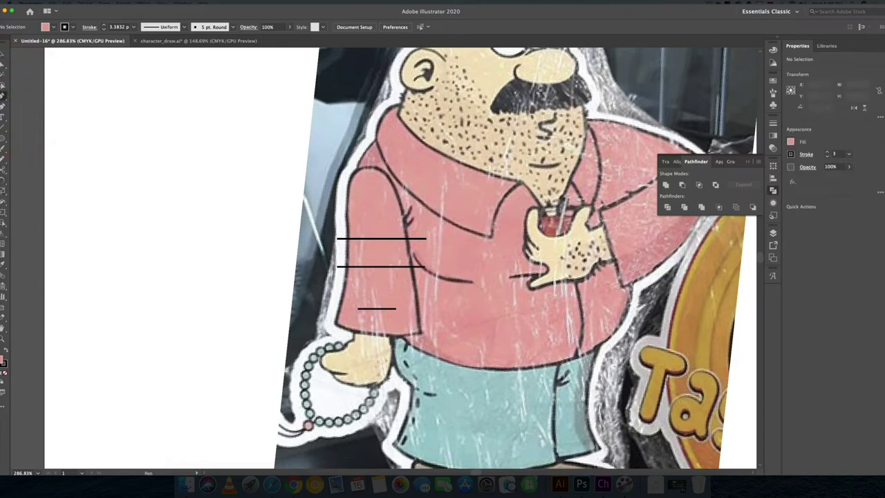
{"action": "left_click_drag", "start_coordinate": [367, 167], "coordinate": [411, 267]}
{"action": "key", "text": "v"}
{"action": "key", "text": "p"}
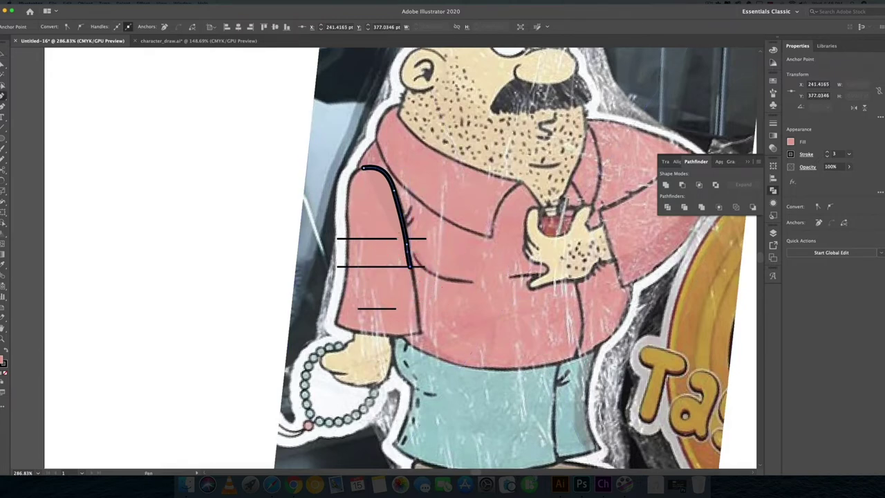
Draw the sleeve's outer edge as a separate Pen path, curving from the shoulder top to the lower long guide line.
{"action": "left_click", "coordinate": [362, 168]}
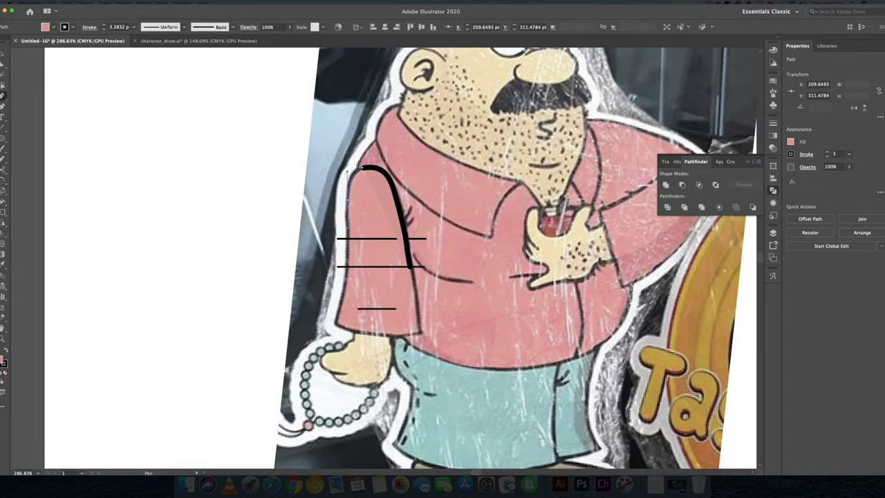
{"action": "left_click_drag", "start_coordinate": [347, 200], "coordinate": [351, 223]}
{"action": "left_click", "coordinate": [345, 265]}
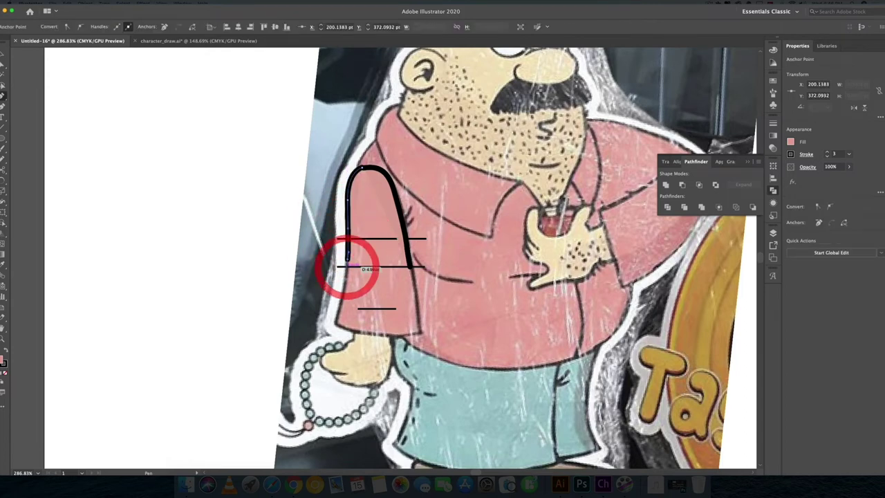
{"action": "key", "text": "v"}
{"action": "left_click", "coordinate": [214, 248]}
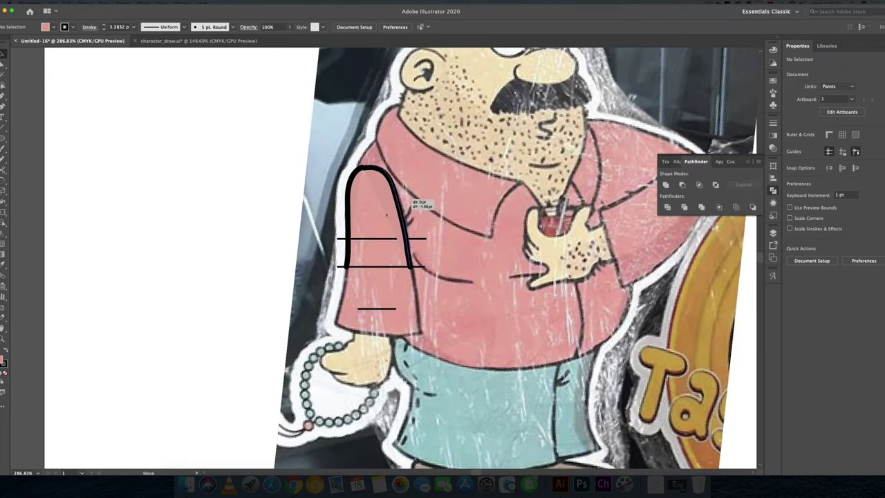
Select the sleeve's separate outer curve and shift it slightly outward, away from the inner curve.
{"action": "left_click", "coordinate": [399, 198], "text": "super"}
{"action": "left_click", "coordinate": [360, 173]}
{"action": "left_click", "coordinate": [363, 168]}
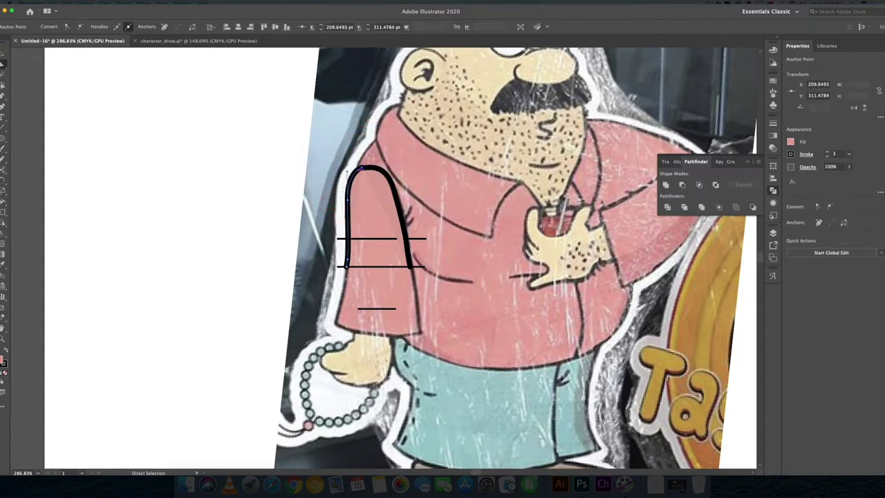
{"action": "left_click", "coordinate": [358, 174]}
{"action": "key", "text": "v"}
{"action": "left_click_drag", "start_coordinate": [362, 171], "coordinate": [350, 174]}
{"action": "left_click", "coordinate": [349, 175]}
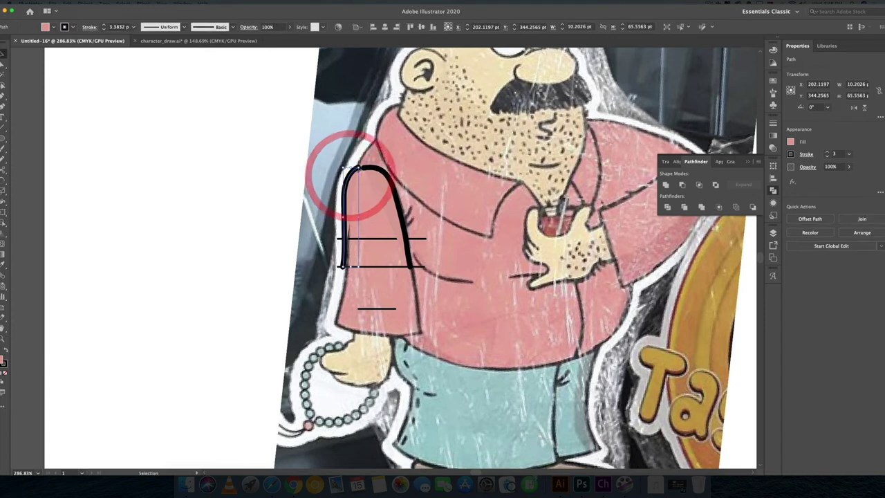
Try to join the outer sleeve curve's end point to the inner curve at the shoulder with the Pen tool.
{"action": "left_click", "coordinate": [360, 168]}
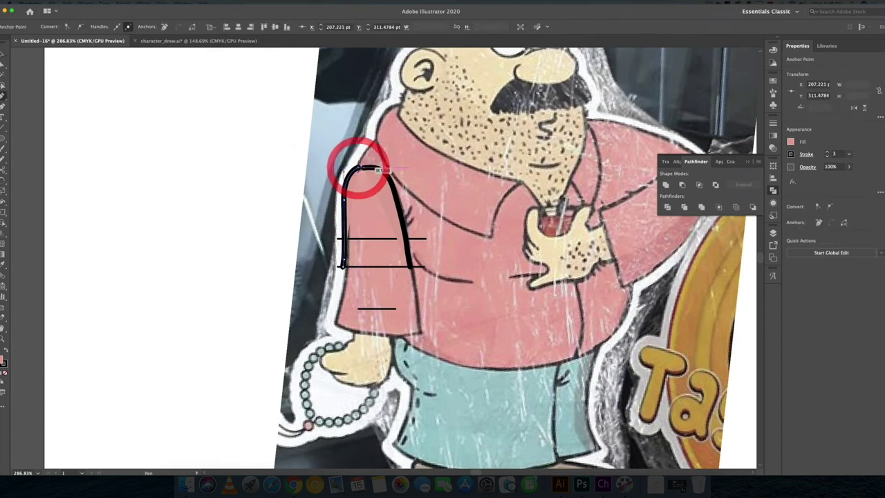
{"action": "left_click", "coordinate": [360, 168]}
{"action": "left_click", "coordinate": [360, 168]}
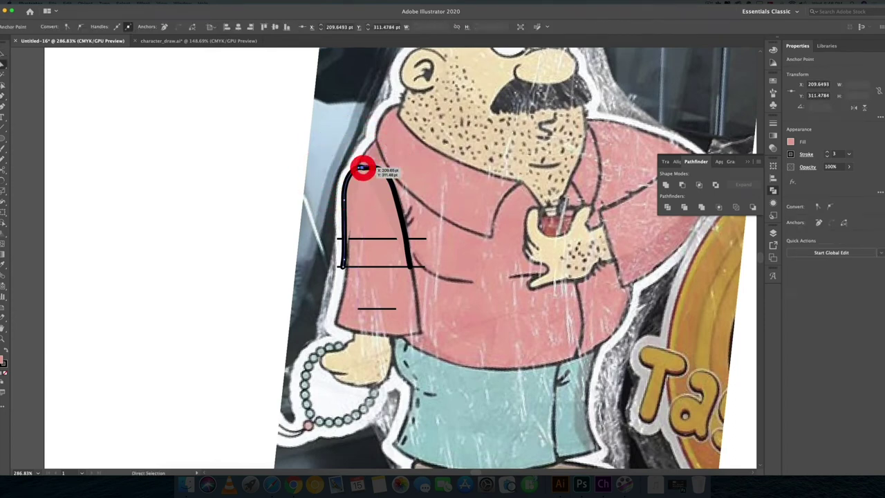
{"action": "key", "text": "p"}
{"action": "left_click", "coordinate": [362, 168]}
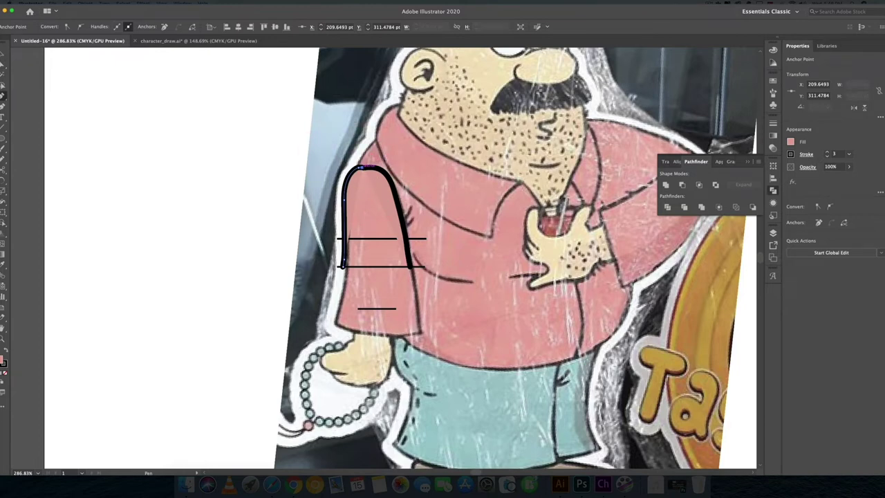
{"action": "key", "text": "Escape"}
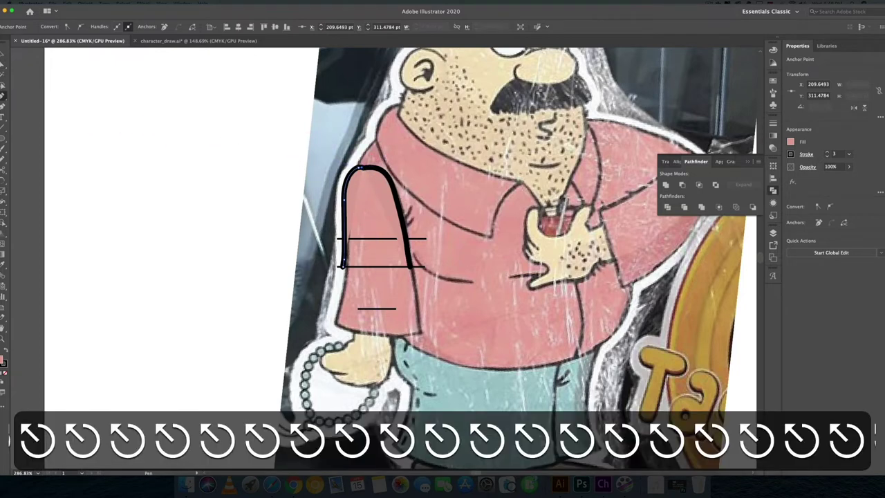
Draw an open test shape with five straight-line anchor points on the blank area beside the photo.
{"action": "left_click", "coordinate": [144, 114]}
{"action": "left_click", "coordinate": [122, 181]}
{"action": "left_click", "coordinate": [170, 205]}
{"action": "left_click", "coordinate": [247, 165]}
{"action": "left_click", "coordinate": [247, 124]}
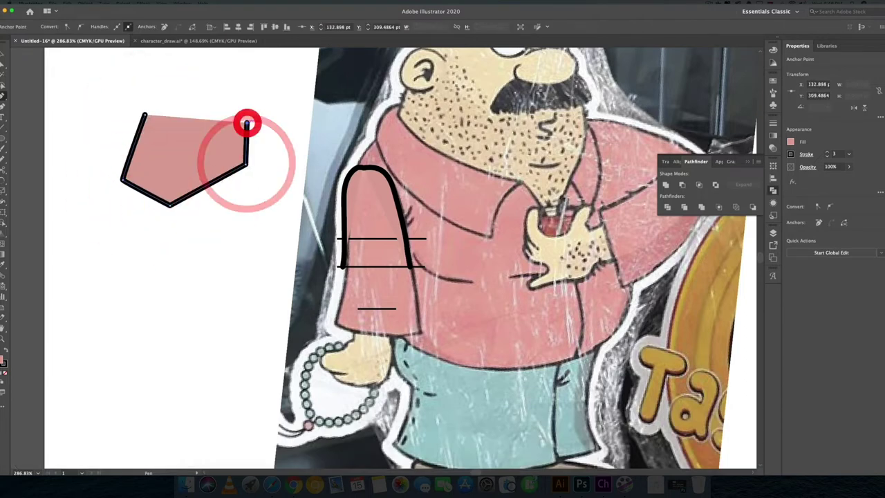
{"action": "key", "text": "v"}
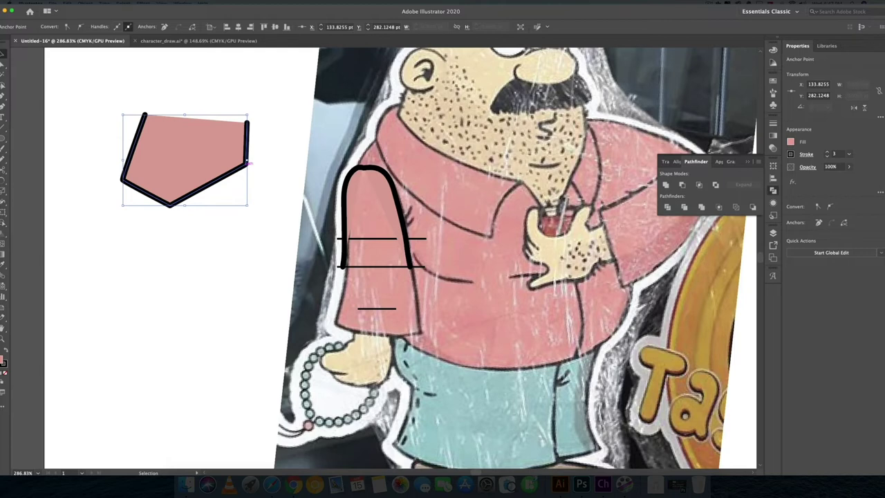
Delete the open test shape and the separate outer curve of the sleeve.
{"action": "key", "text": "BackSpace"}
{"action": "left_click", "coordinate": [354, 175]}
{"action": "key", "text": "BackSpace"}
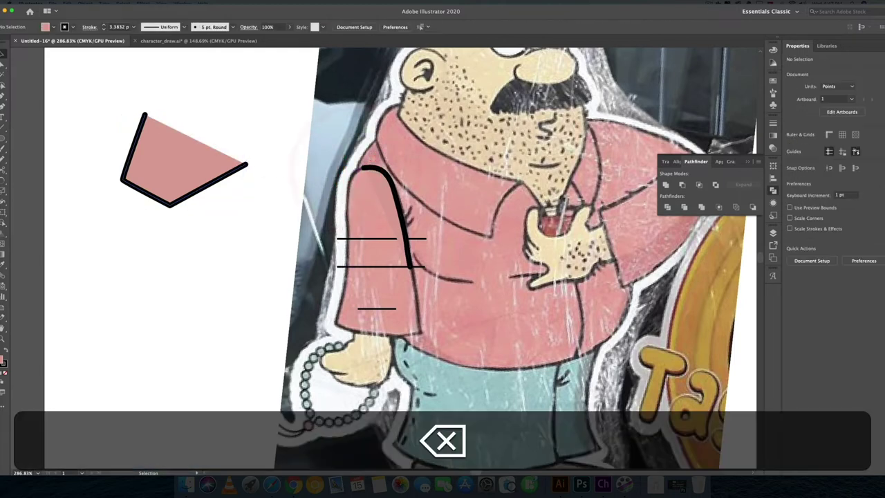
{"action": "left_click", "coordinate": [227, 173]}
{"action": "key", "text": "BackSpace"}
Continue the upper sleeve's open path from its shoulder end point down the outer side to the lower guide line, and deselect it.
{"action": "left_click", "coordinate": [371, 168]}
{"action": "key", "text": "p"}
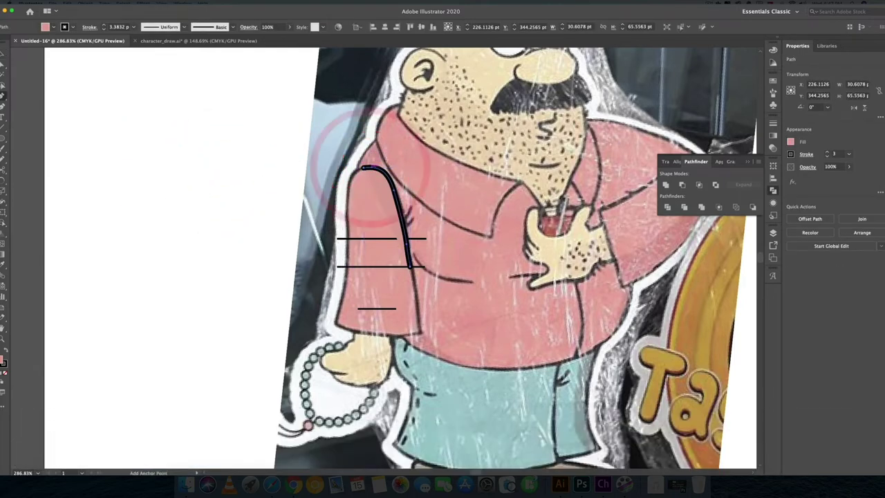
{"action": "left_click", "coordinate": [363, 168]}
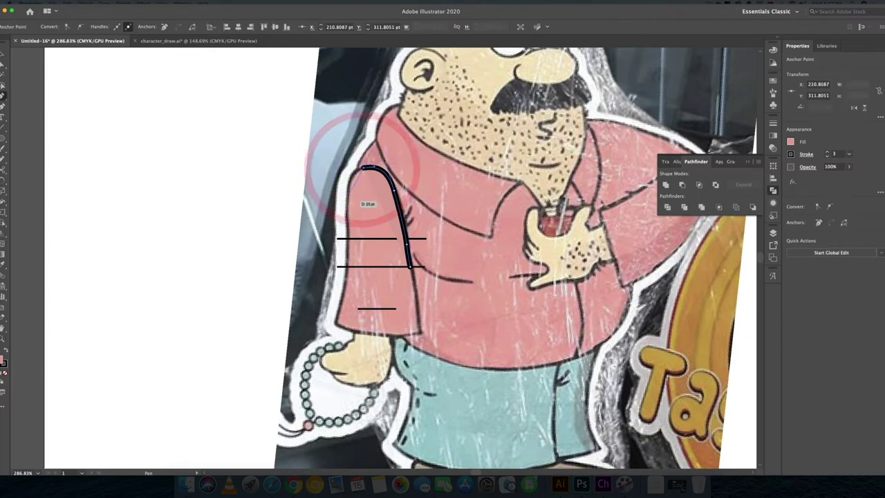
{"action": "left_click", "coordinate": [346, 238]}
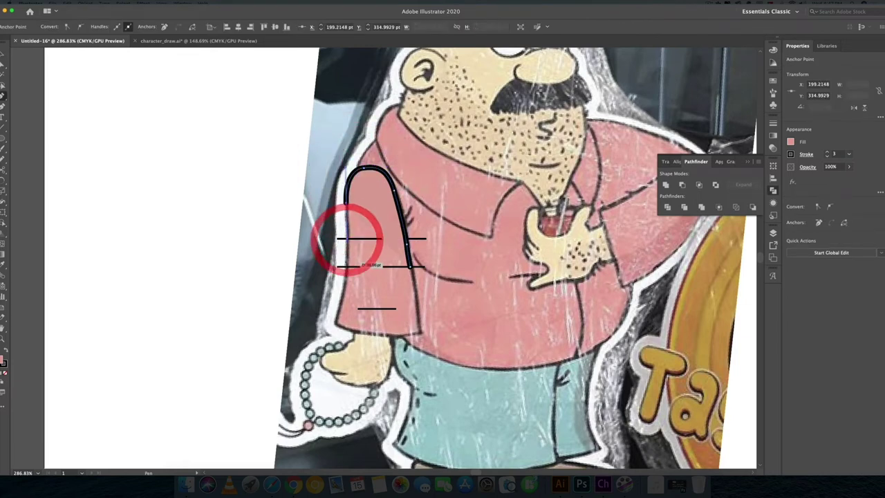
{"action": "left_click", "coordinate": [348, 267]}
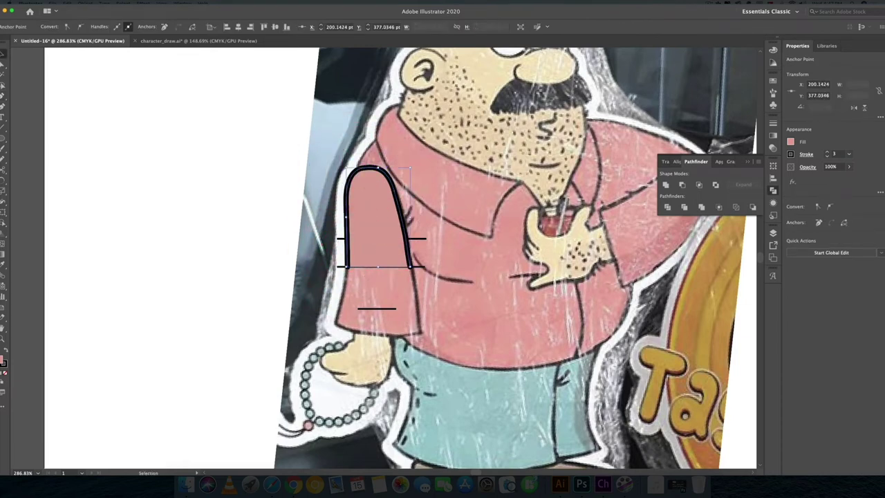
{"action": "left_click", "coordinate": [247, 233], "text": "super"}
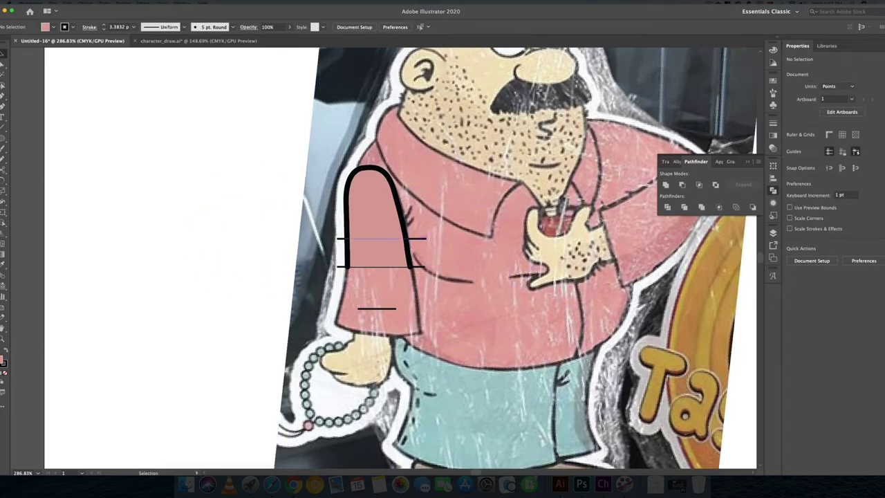
Draw the lower sleeve down to the cuff as a closed Pen path, its curved top overlapping the upper sleeve between the two guide lines.
{"action": "left_click", "coordinate": [417, 239], "text": "shift"}
{"action": "left_click", "coordinate": [417, 264], "text": "shift"}
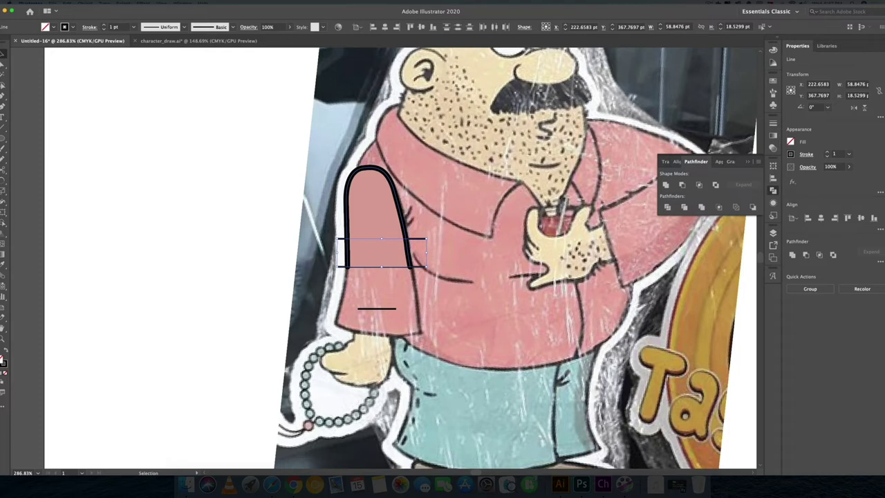
{"action": "left_click", "coordinate": [4, 97]}
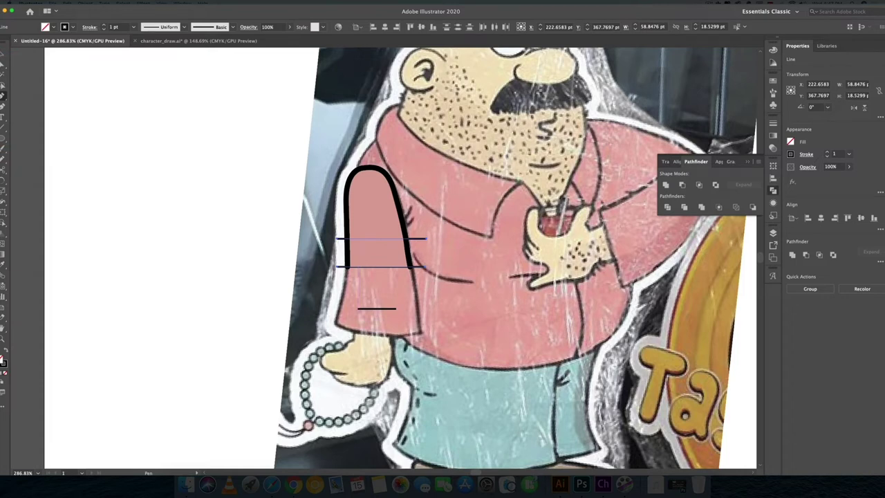
{"action": "left_click", "coordinate": [336, 314]}
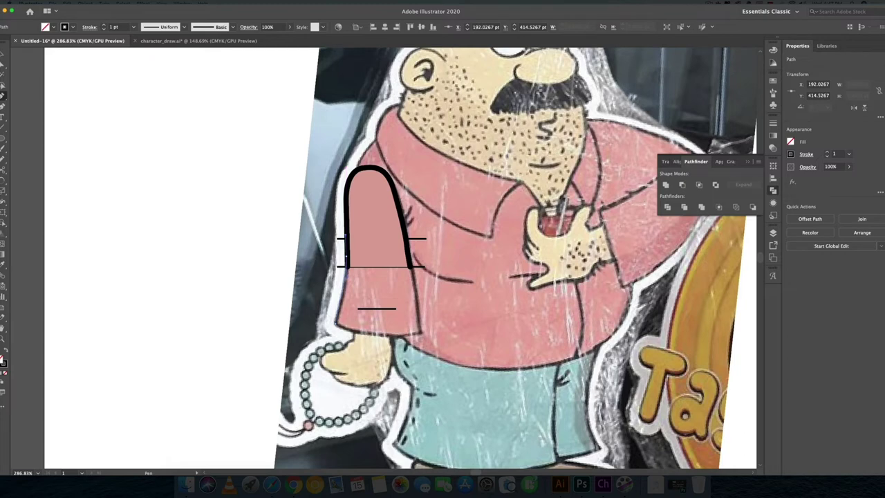
{"action": "left_click", "coordinate": [345, 237]}
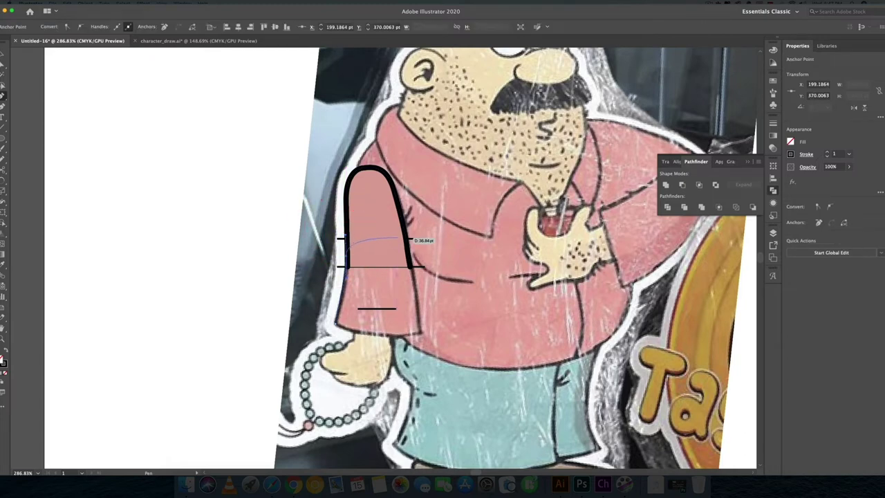
{"action": "left_click_drag", "start_coordinate": [409, 246], "coordinate": [424, 272]}
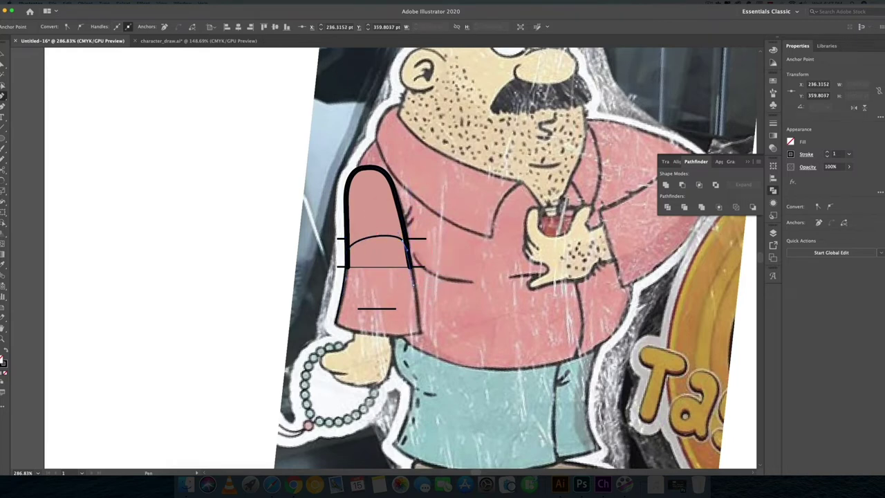
{"action": "left_click", "coordinate": [419, 332]}
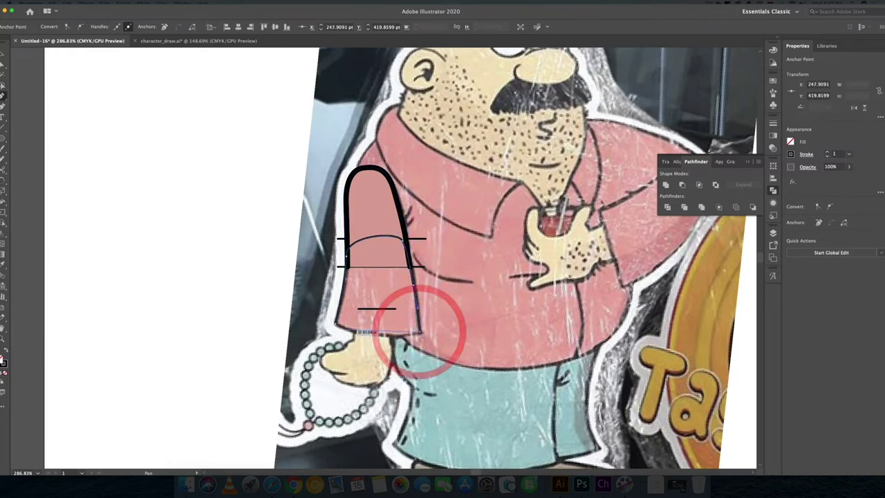
{"action": "left_click", "coordinate": [336, 324]}
{"action": "left_click_drag", "start_coordinate": [307, 308], "coordinate": [303, 305]}
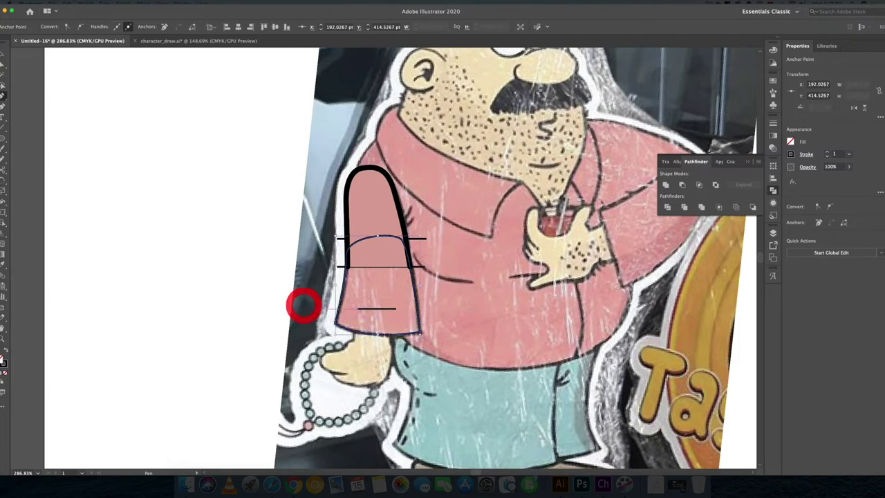
Copy the upper sleeve's pink fill and thick black stroke onto the lower sleeve shape with the Eyedropper.
{"action": "key", "text": "v"}
{"action": "key", "text": "i"}
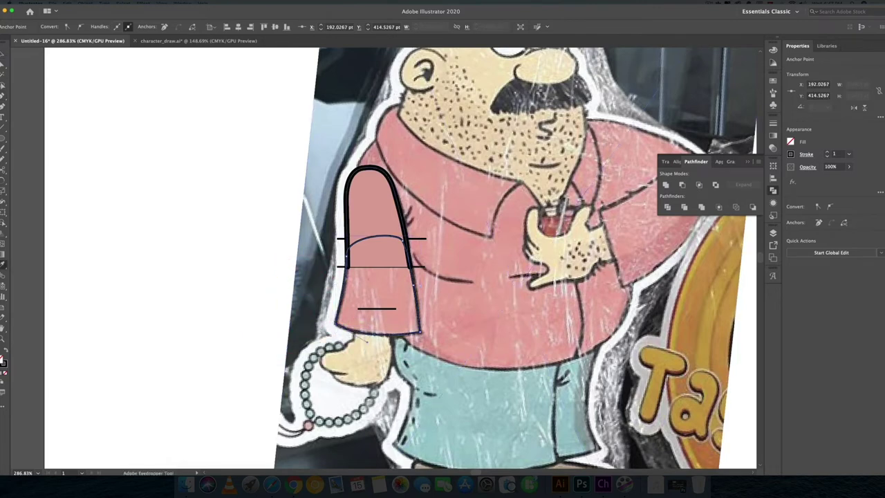
{"action": "left_click", "coordinate": [376, 208]}
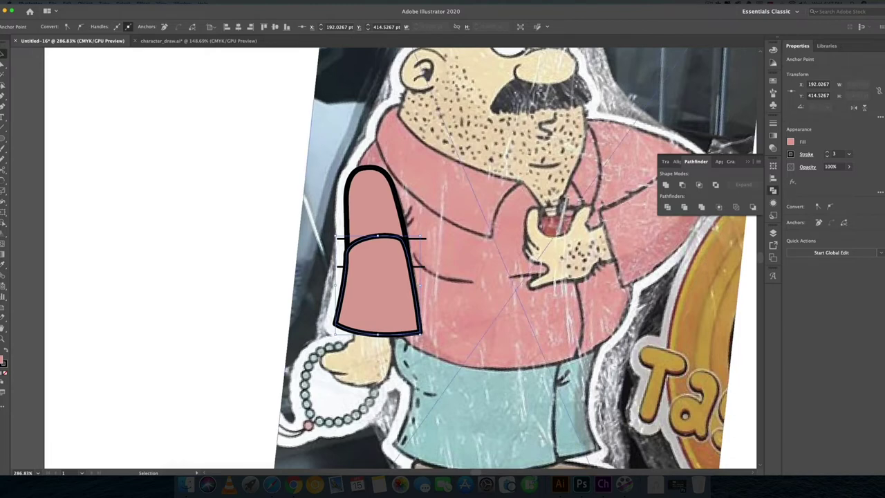
Try deleting the curved top segment of the lower sleeve shape, and undo the deletion.
{"action": "key", "text": "a"}
{"action": "left_click", "coordinate": [376, 235]}
{"action": "key", "text": "BackSpace"}
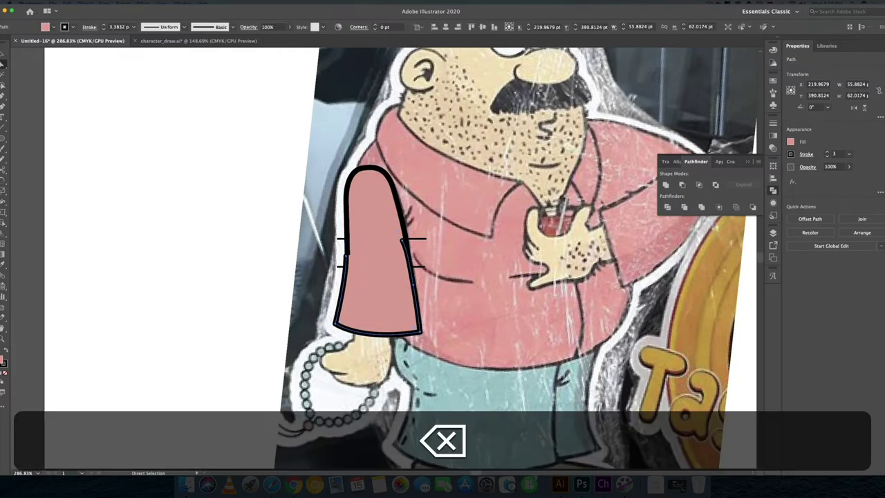
{"action": "left_click", "coordinate": [261, 242]}
{"action": "left_click_drag", "start_coordinate": [377, 285], "coordinate": [377, 284]}
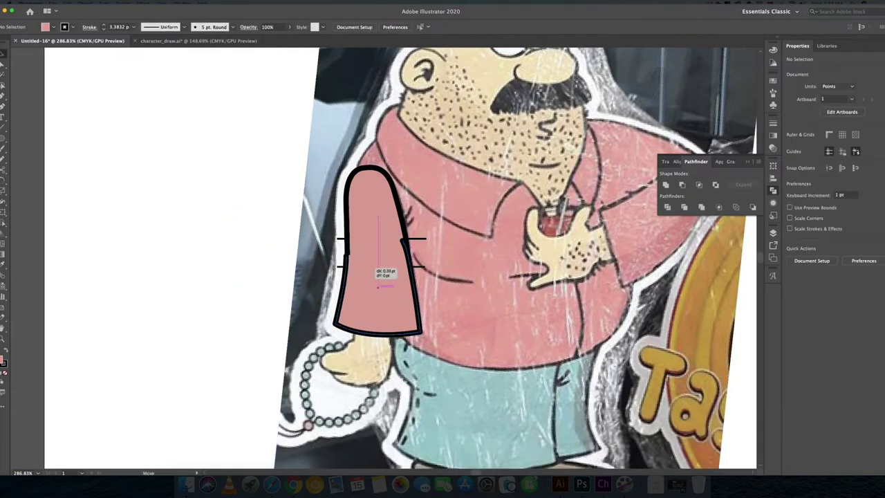
{"action": "left_click", "coordinate": [363, 267]}
{"action": "key", "text": "super+z"}
{"action": "key", "text": "super+z"}
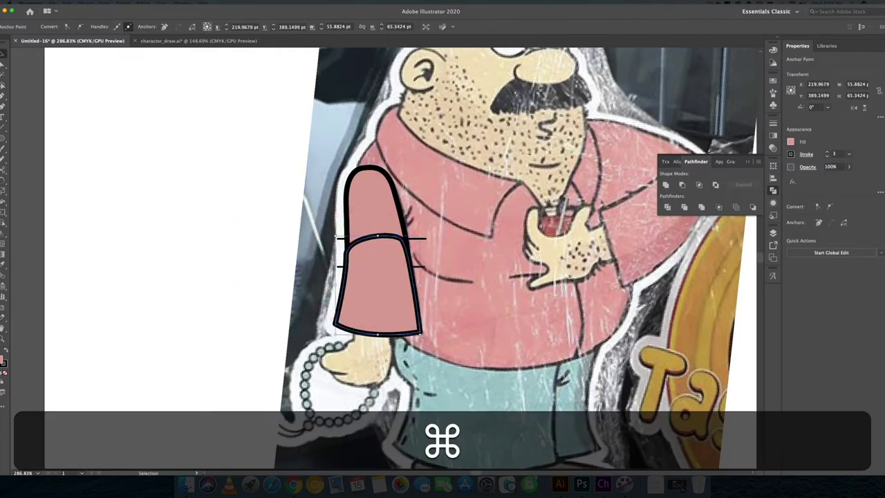
Bring the upper sleeve shape to the front so it covers the curved top edge of the lower sleeve.
{"action": "left_click", "coordinate": [207, 258]}
{"action": "right_click", "coordinate": [372, 206]}
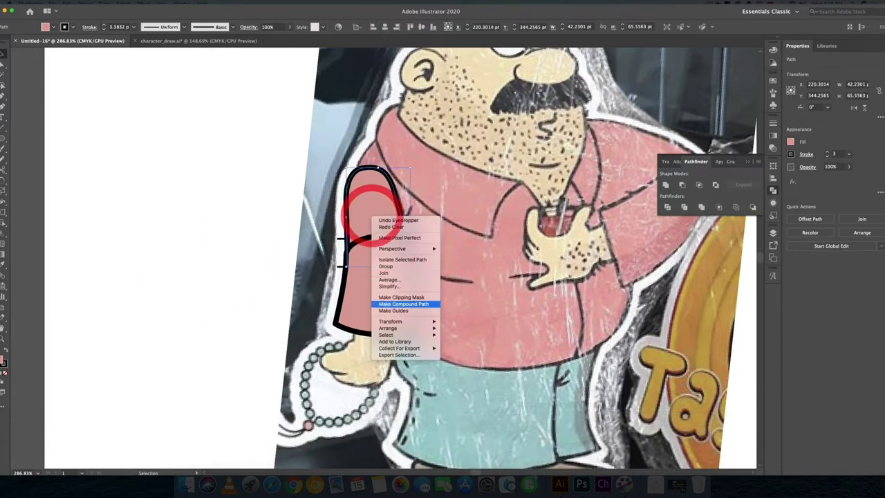
{"action": "mouse_move", "coordinate": [397, 321]}
{"action": "left_click", "coordinate": [454, 325]}
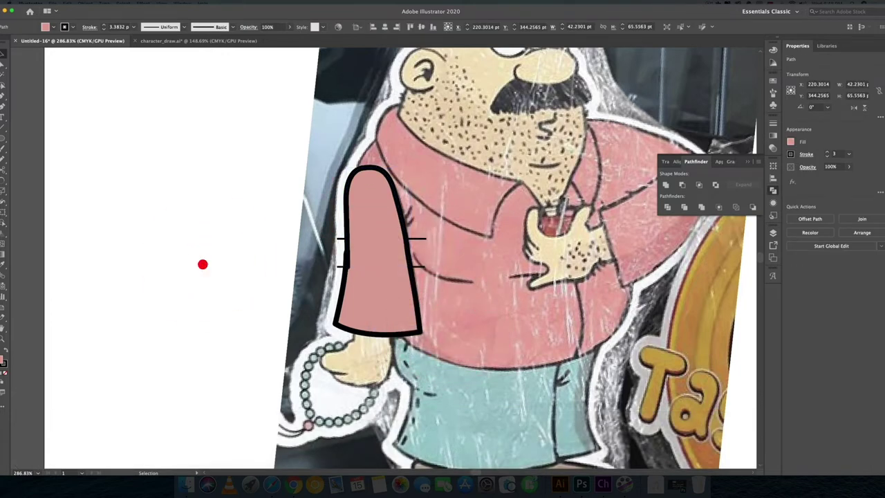
{"action": "left_click", "coordinate": [202, 264]}
Nudge the upper sleeve 1 pt to the left and shift its inner end point to line up with the lower sleeve's edge.
{"action": "left_click", "coordinate": [362, 229]}
{"action": "key", "text": "Left"}
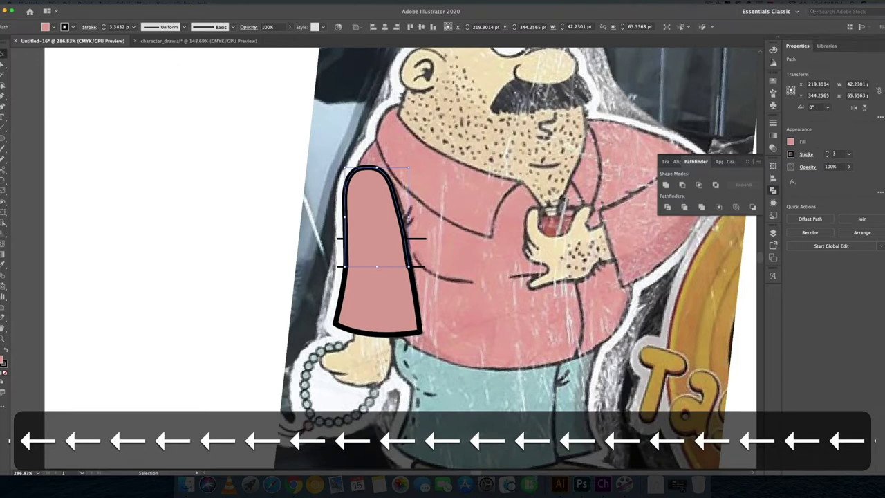
{"action": "key", "text": "a"}
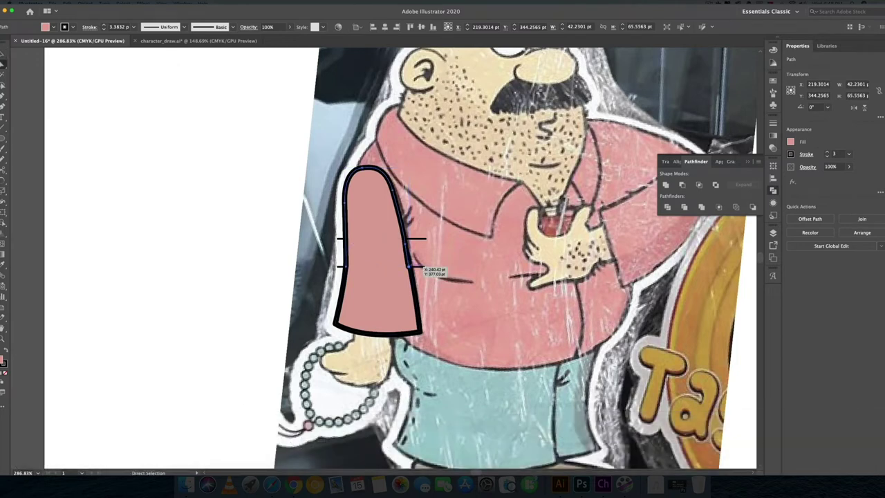
{"action": "left_click", "coordinate": [409, 266]}
{"action": "left_click", "coordinate": [409, 266]}
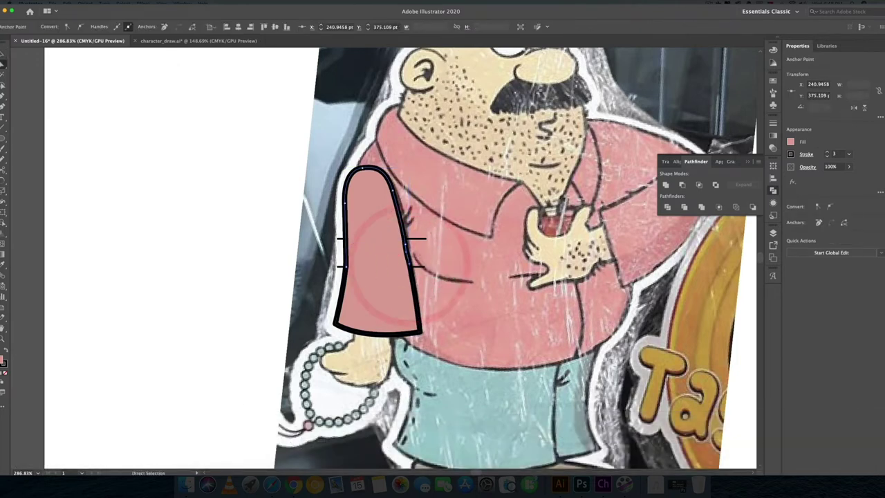
{"action": "left_click", "coordinate": [220, 270]}
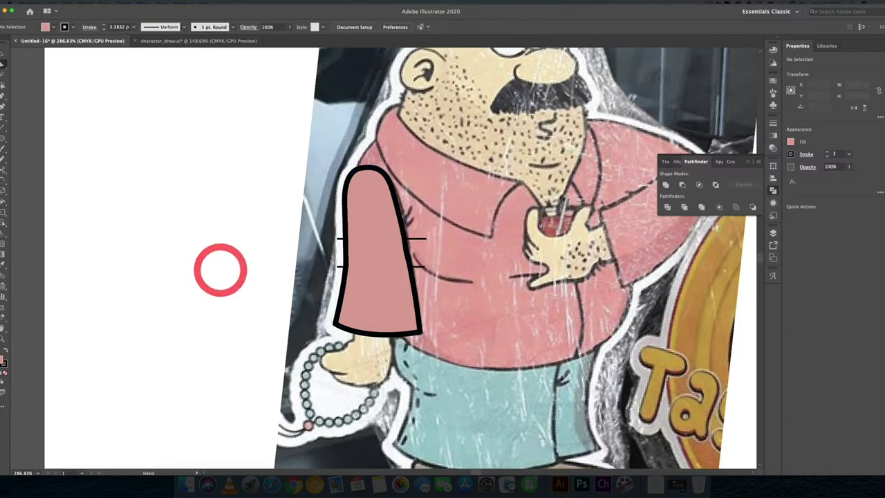
Select the short guide line inside the cuff in Outline view, bring it to the front, and return to Preview view.
{"action": "left_click_drag", "start_coordinate": [368, 272], "coordinate": [335, 246]}
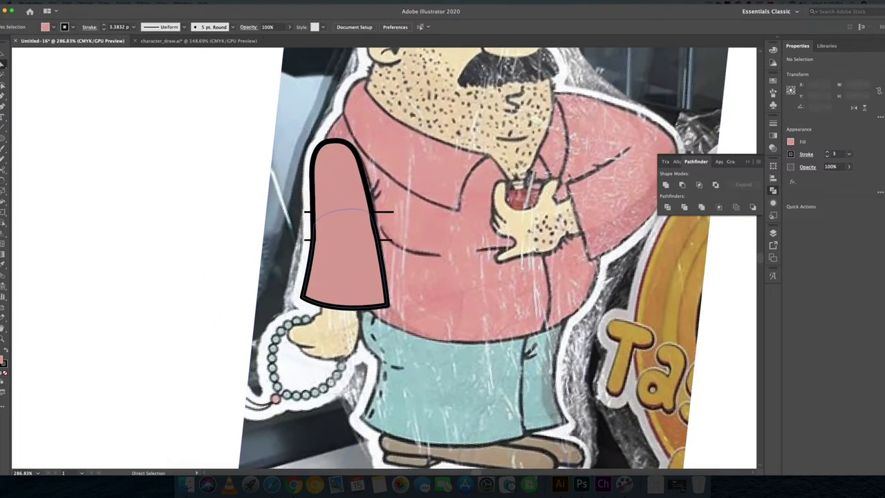
{"action": "key", "text": "super+y"}
{"action": "right_click", "coordinate": [351, 282]}
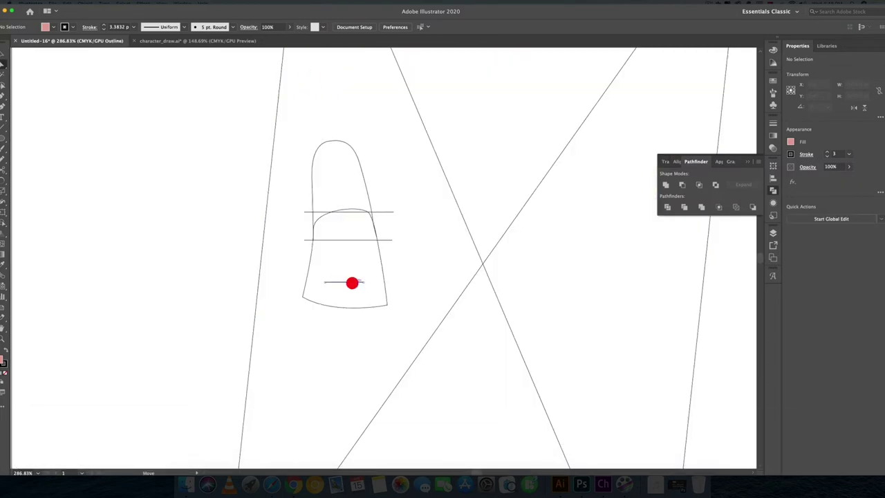
{"action": "mouse_move", "coordinate": [377, 396]}
{"action": "left_click", "coordinate": [435, 396]}
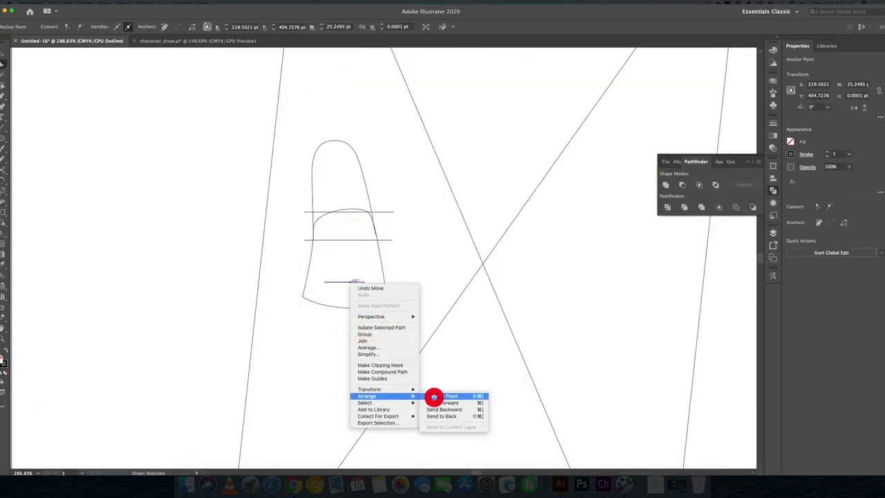
{"action": "key", "text": "super+y"}
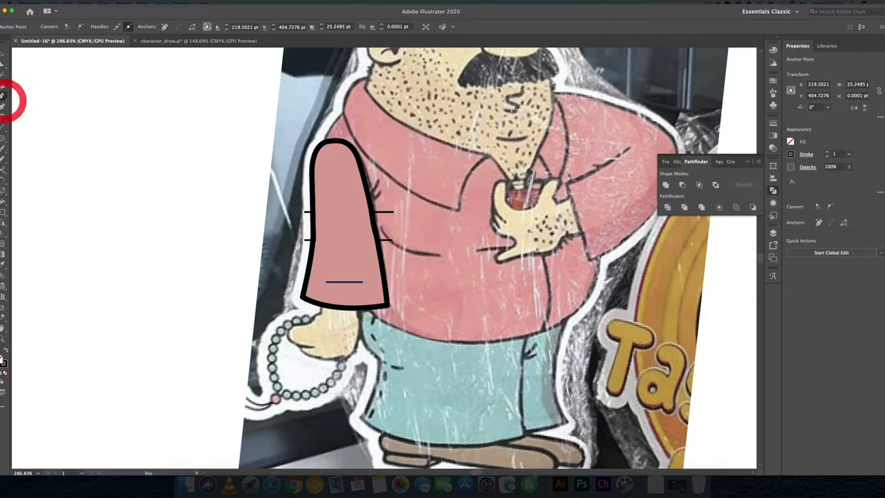
Trace the hand with the Pen tool from inside the cuff, down the wrist and around the palm to the thumb's base.
{"action": "left_click", "coordinate": [322, 306]}
{"action": "left_click_drag", "start_coordinate": [328, 289], "coordinate": [310, 357]}
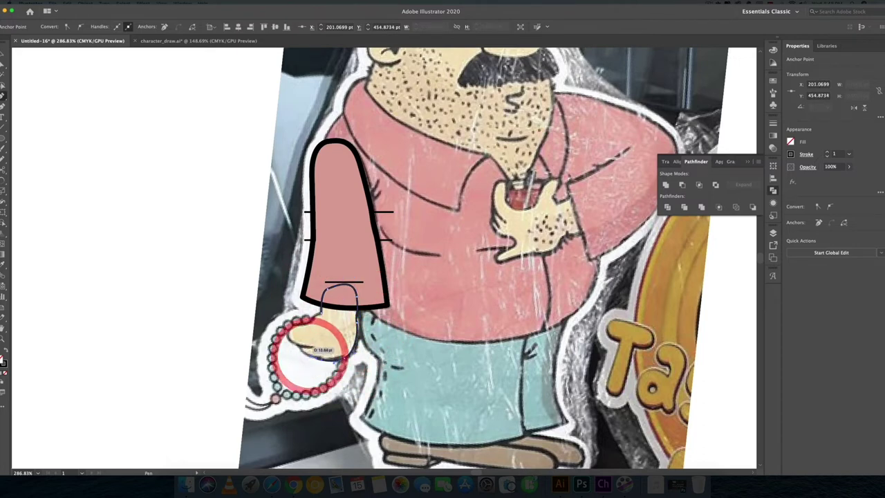
{"action": "left_click", "coordinate": [298, 345]}
{"action": "key", "text": "v"}
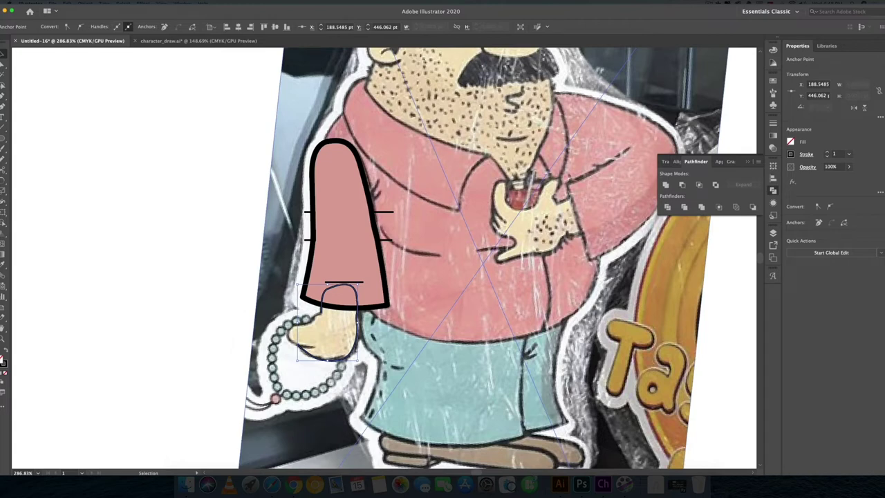
Continue the hand path from its wrist end around the thumb, ending with a short crease line into the palm.
{"action": "key", "text": "p"}
{"action": "left_click", "coordinate": [321, 312]}
{"action": "left_click_drag", "start_coordinate": [316, 316], "coordinate": [305, 341]}
{"action": "left_click", "coordinate": [296, 348]}
{"action": "left_click", "coordinate": [315, 348]}
{"action": "key", "text": "v"}
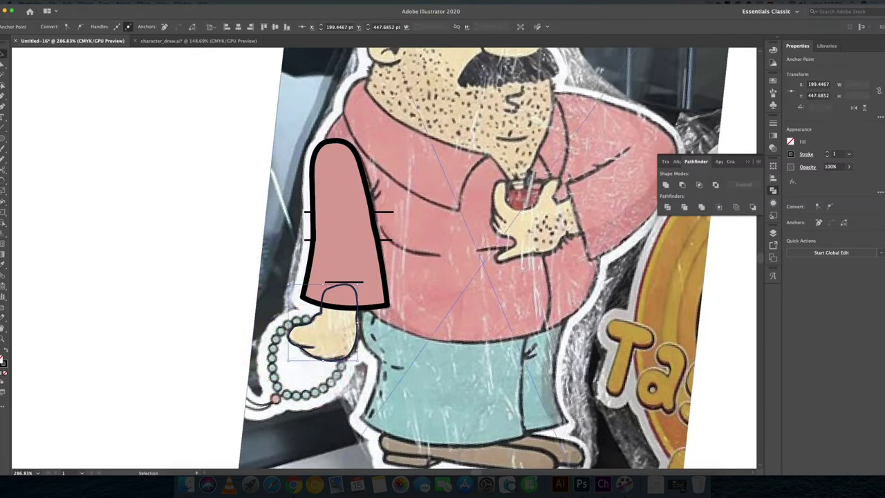
Fill the hand with the beige skin colour sampled from the photo and set its stroke to 2 pt.
{"action": "left_click", "coordinate": [342, 331]}
{"action": "key", "text": "v"}
{"action": "left_click", "coordinate": [827, 152]}
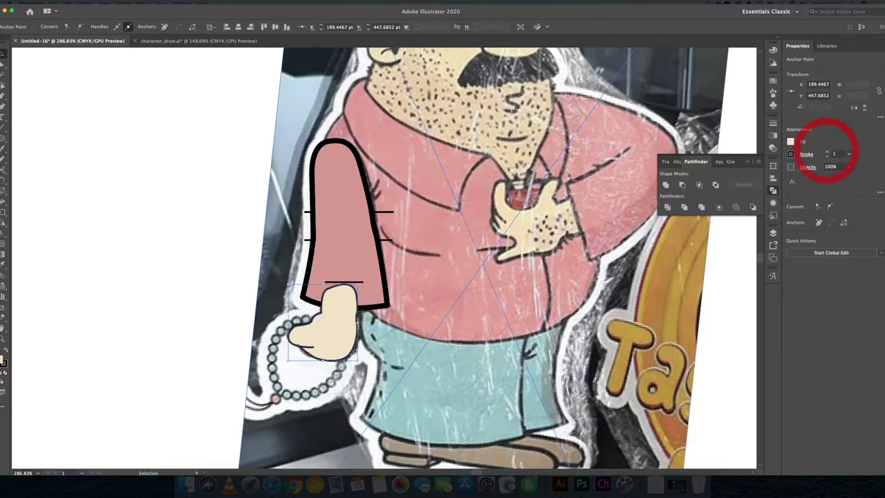
{"action": "left_click", "coordinate": [827, 151]}
Raise the thumb crease's end point into a smooth curve and move the palm outline's end point to meet the thumb.
{"action": "left_click_drag", "start_coordinate": [302, 346], "coordinate": [437, 348]}
{"action": "key", "text": "a"}
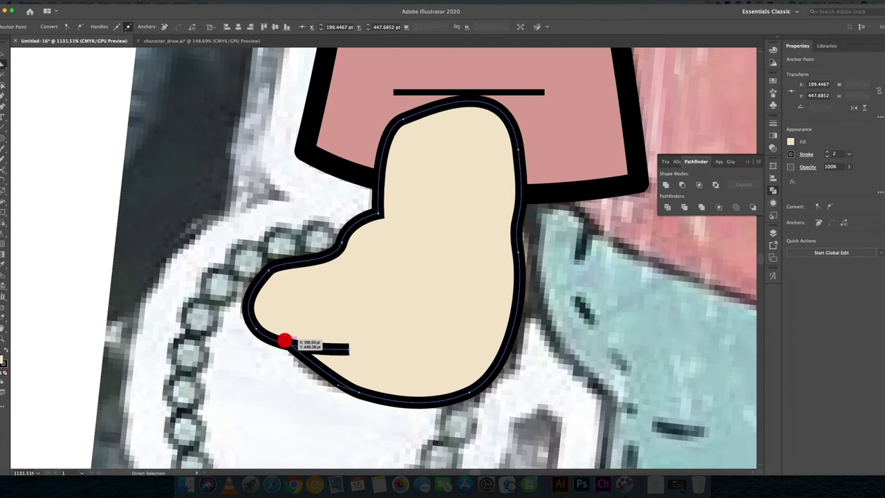
{"action": "left_click", "coordinate": [285, 340]}
{"action": "left_click", "coordinate": [291, 346]}
{"action": "left_click_drag", "start_coordinate": [348, 349], "coordinate": [352, 332]}
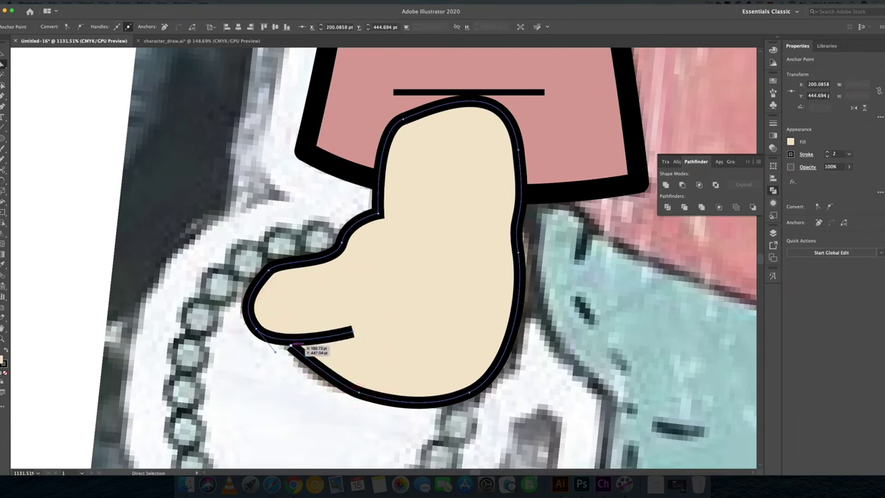
{"action": "left_click_drag", "start_coordinate": [290, 346], "coordinate": [286, 339]}
{"action": "scroll", "coordinate": [287, 339], "scroll_direction": "down", "scroll_amount": 5}
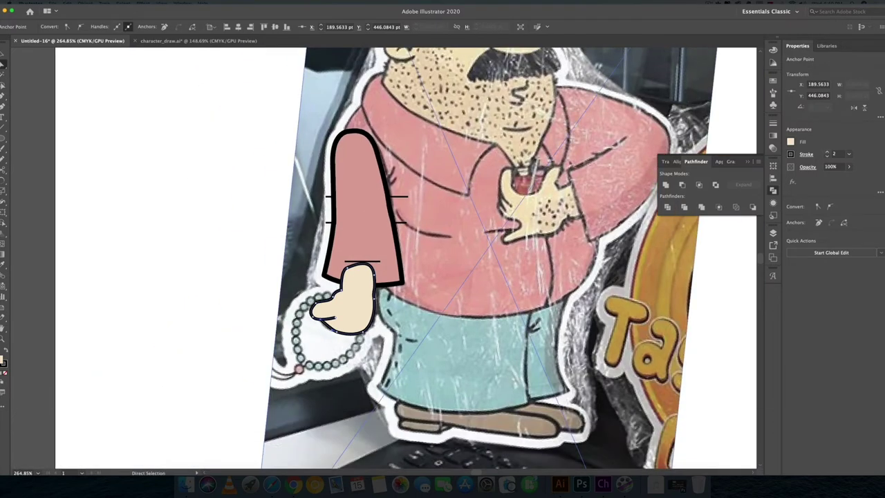
Give the hand outline's stroke round caps and round corners, and deselect the hand.
{"action": "left_click", "coordinate": [802, 154]}
{"action": "left_click", "coordinate": [753, 189]}
{"action": "left_click", "coordinate": [754, 178]}
{"action": "left_click", "coordinate": [138, 179]}
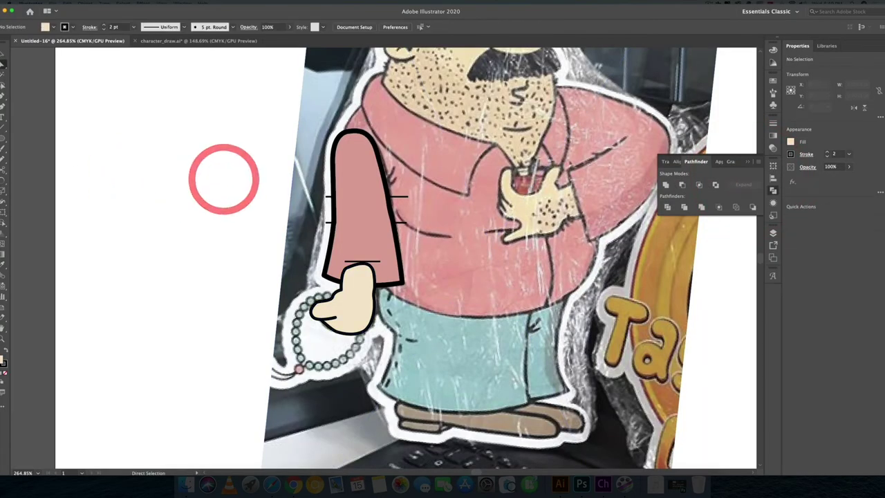
Delete the three short horizontal guide lines that cross the arm at the elbow and the wrist.
{"action": "left_click", "coordinate": [377, 260]}
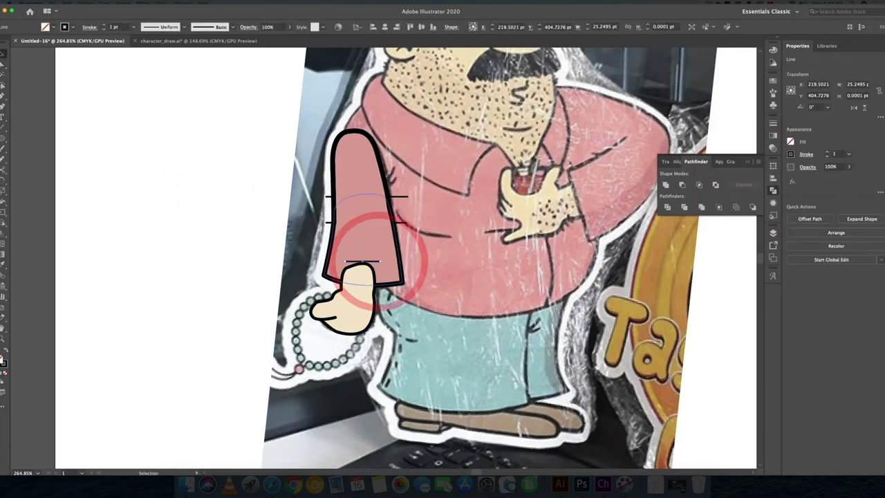
{"action": "key", "text": "BackSpace"}
{"action": "key", "text": "BackSpace"}
{"action": "key", "text": "BackSpace"}
{"action": "key", "text": "BackSpace"}
{"action": "key", "text": "BackSpace"}
{"action": "key", "text": "BackSpace"}
{"action": "key", "text": "BackSpace"}
{"action": "key", "text": "BackSpace"}
{"action": "key", "text": "BackSpace"}
{"action": "key", "text": "BackSpace"}
{"action": "key", "text": "BackSpace"}
{"action": "key", "text": "BackSpace"}
{"action": "key", "text": "BackSpace"}
{"action": "key", "text": "BackSpace"}
{"action": "key", "text": "BackSpace"}
{"action": "key", "text": "BackSpace"}
{"action": "left_click", "coordinate": [404, 222]}
{"action": "key", "text": "BackSpace"}
{"action": "left_click", "coordinate": [402, 197]}
{"action": "key", "text": "BackSpace"}
{"action": "left_click", "coordinate": [177, 212]}
{"action": "scroll", "coordinate": [178, 212], "scroll_direction": "right", "scroll_amount": 3}
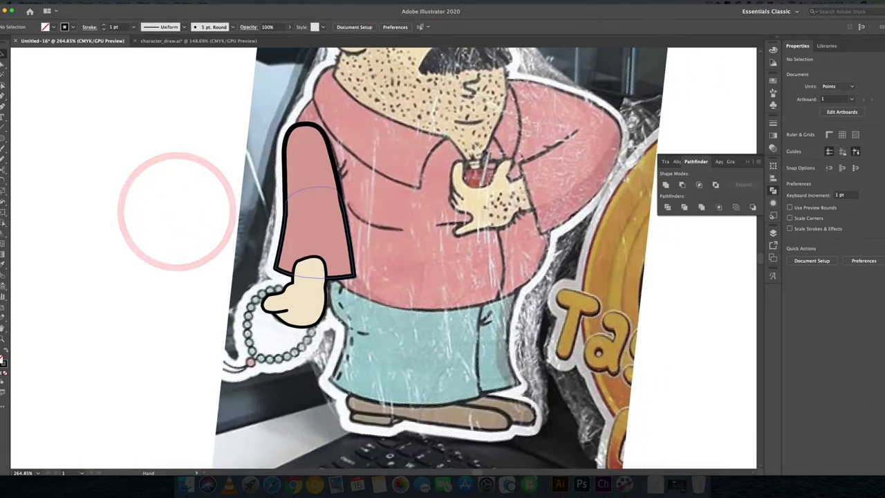
{"action": "left_click", "coordinate": [253, 247]}
{"action": "left_click", "coordinate": [147, 252]}
Arrange the lower and upper sleeve shapes in front of the hand and deselect them.
{"action": "left_click", "coordinate": [284, 240]}
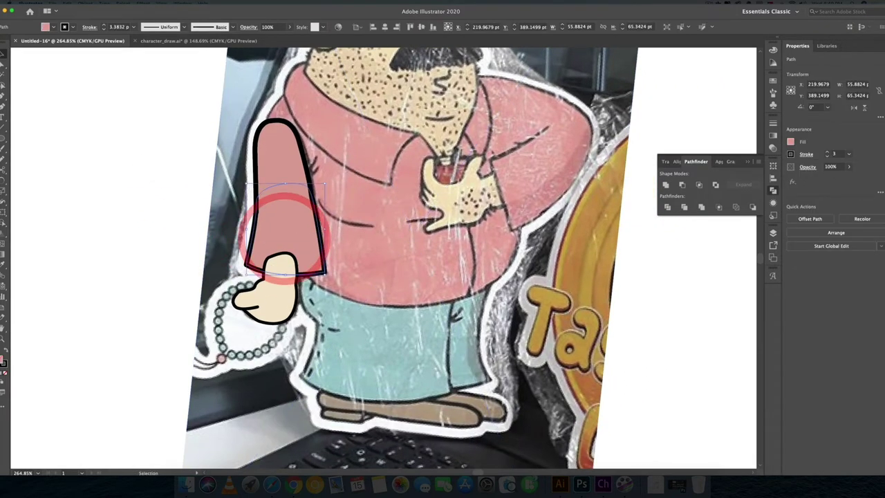
{"action": "left_click", "coordinate": [287, 165], "text": "shift"}
{"action": "right_click", "coordinate": [286, 171]}
{"action": "mouse_move", "coordinate": [325, 277]}
{"action": "left_click", "coordinate": [368, 277]}
{"action": "left_click", "coordinate": [148, 259]}
Move the hand and both sleeve shapes together off the photo onto the blank artboard area beside it.
{"action": "scroll", "coordinate": [148, 259], "scroll_direction": "left", "scroll_amount": 3}
{"action": "left_click", "coordinate": [368, 303], "text": "super"}
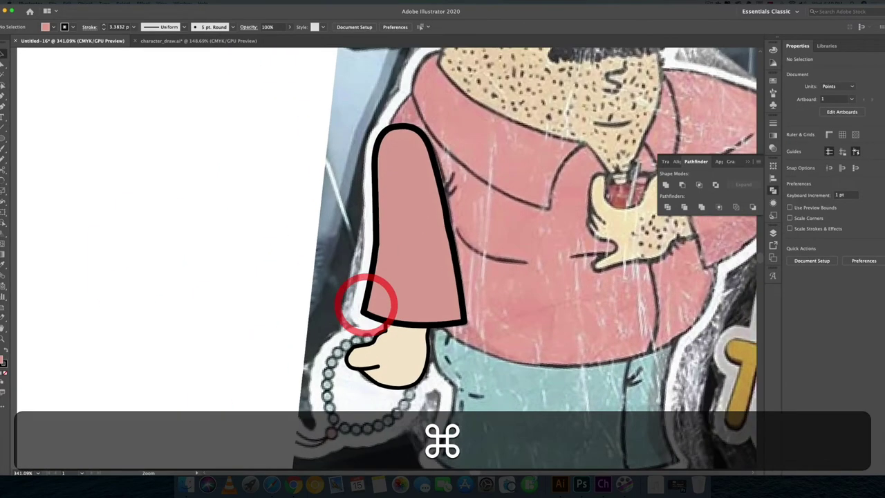
{"action": "left_click", "coordinate": [403, 297], "text": "super"}
{"action": "left_click", "coordinate": [405, 348], "text": "shift"}
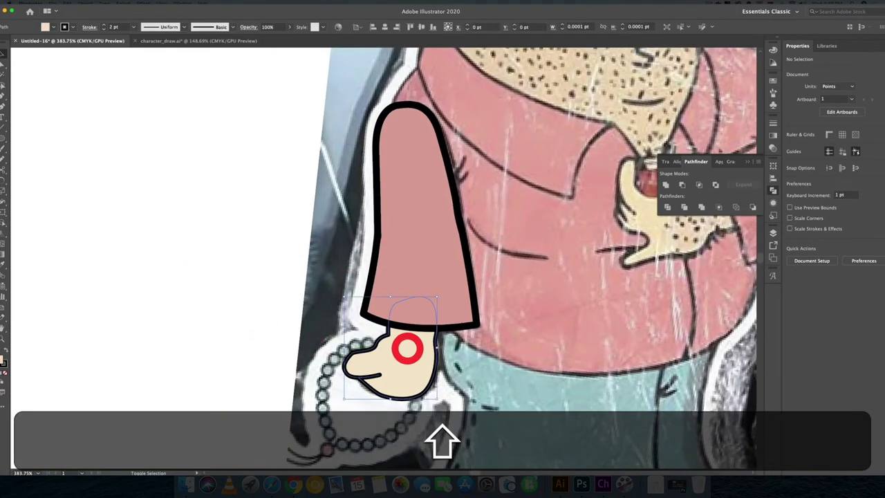
{"action": "left_click", "coordinate": [411, 271], "text": "shift"}
{"action": "left_click_drag", "start_coordinate": [432, 245], "coordinate": [241, 246]}
{"action": "left_click_drag", "start_coordinate": [331, 253], "coordinate": [401, 254]}
{"action": "left_click", "coordinate": [362, 220]}
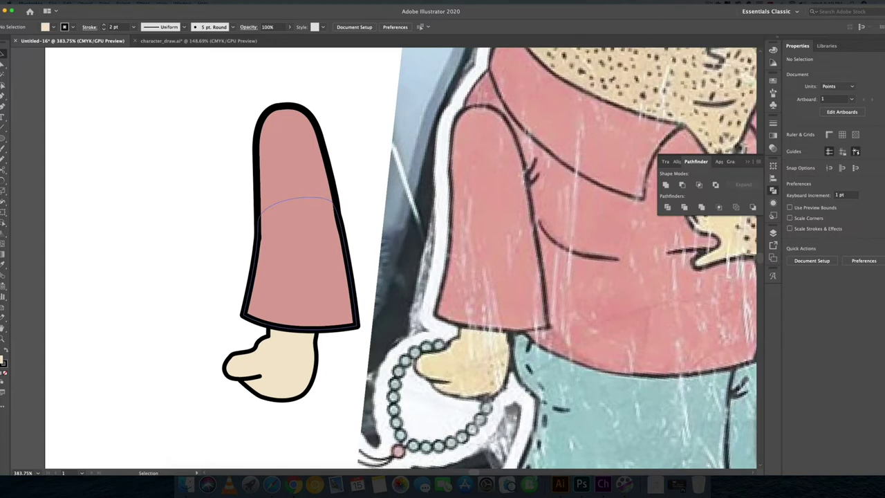
Select both sleeve shapes and adjust the upper sleeve's stroke thickness along its body-side edge with the Width tool.
{"action": "left_click", "coordinate": [346, 286]}
{"action": "left_click", "coordinate": [322, 188], "text": "shift"}
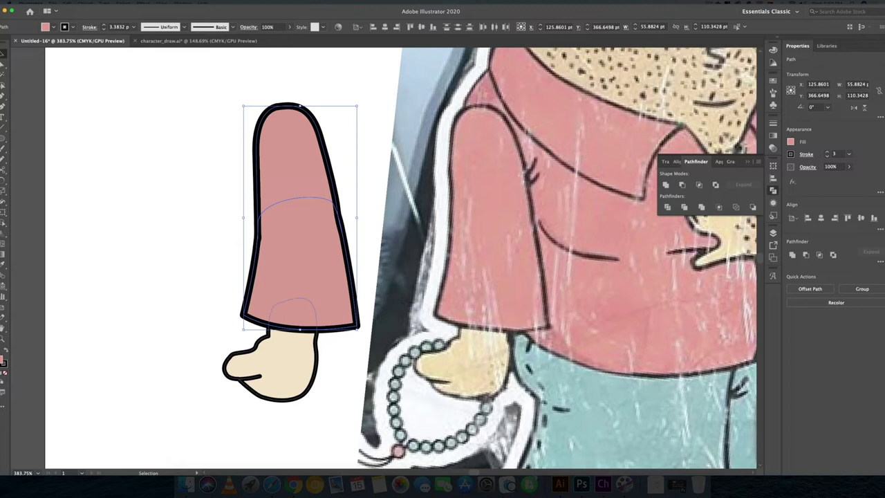
{"action": "left_click", "coordinate": [293, 352]}
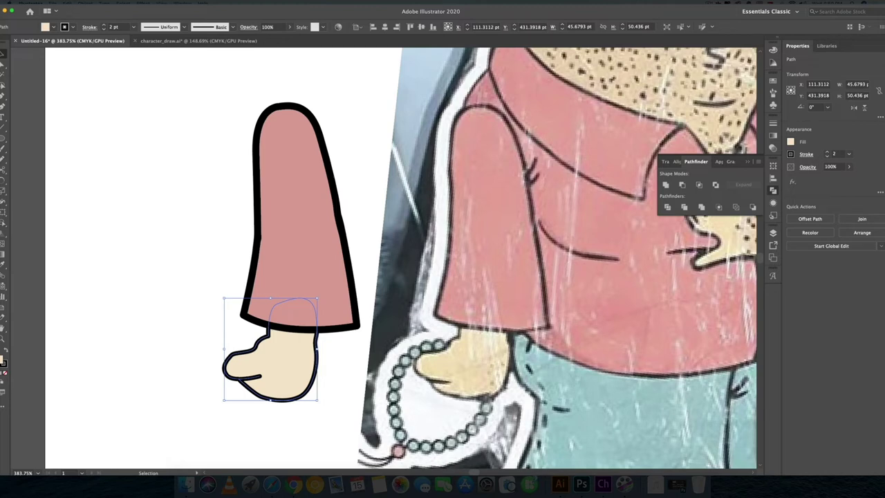
{"action": "left_click", "coordinate": [321, 262]}
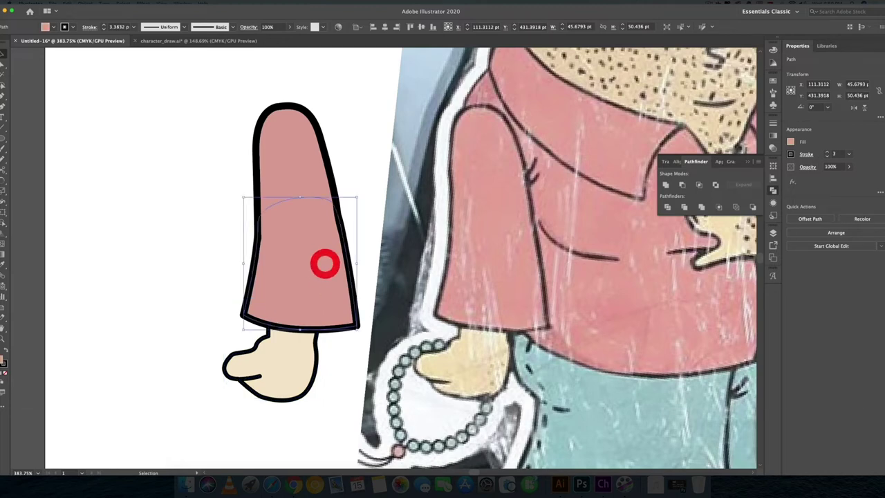
{"action": "left_click", "coordinate": [307, 186], "text": "shift"}
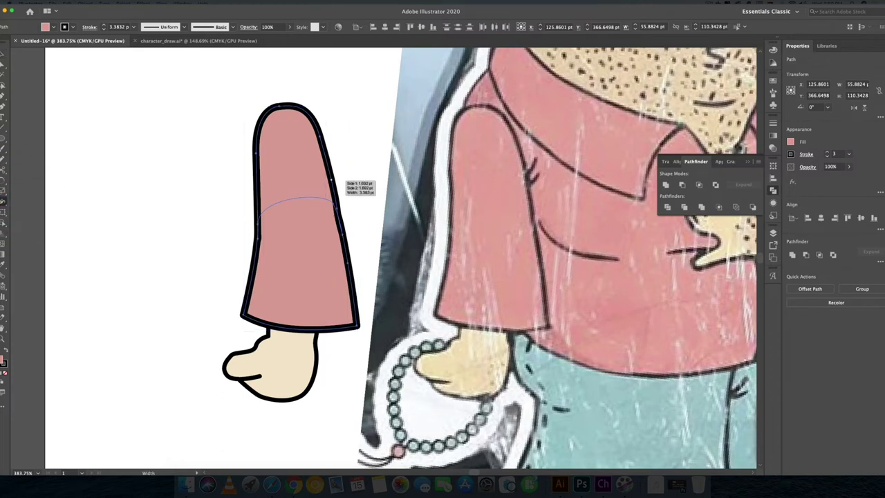
{"action": "left_click_drag", "start_coordinate": [331, 181], "coordinate": [331, 181]}
{"action": "left_click", "coordinate": [331, 180]}
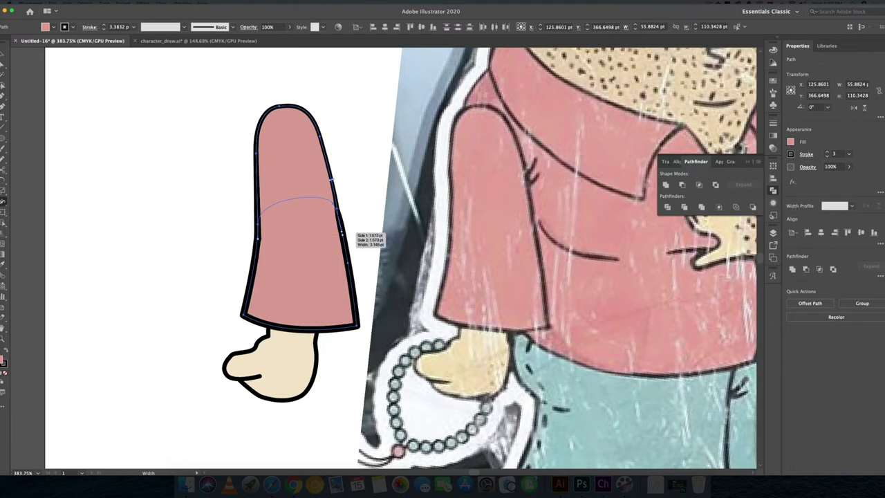
Undo the width change at the elbow and thin the lower sleeve's stroke midway down its body-side edge.
{"action": "left_click", "coordinate": [341, 234]}
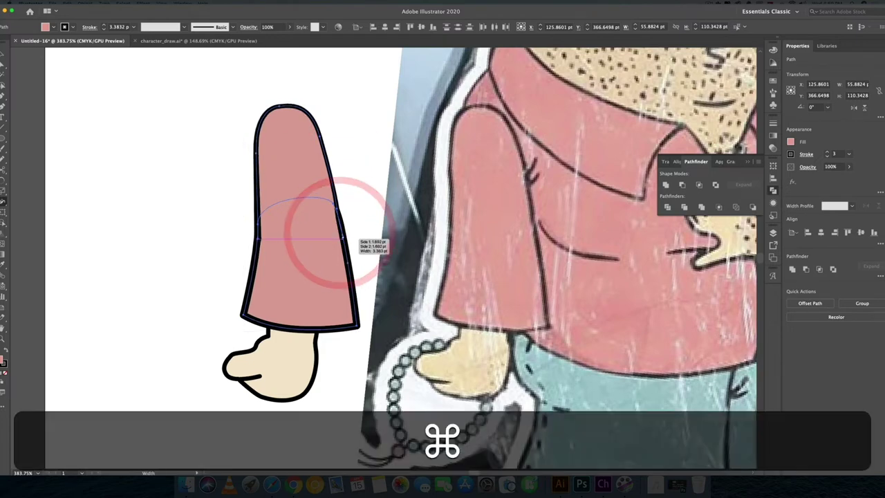
{"action": "left_click", "coordinate": [340, 235]}
{"action": "key", "text": "super+z"}
{"action": "left_click_drag", "start_coordinate": [349, 260], "coordinate": [349, 260]}
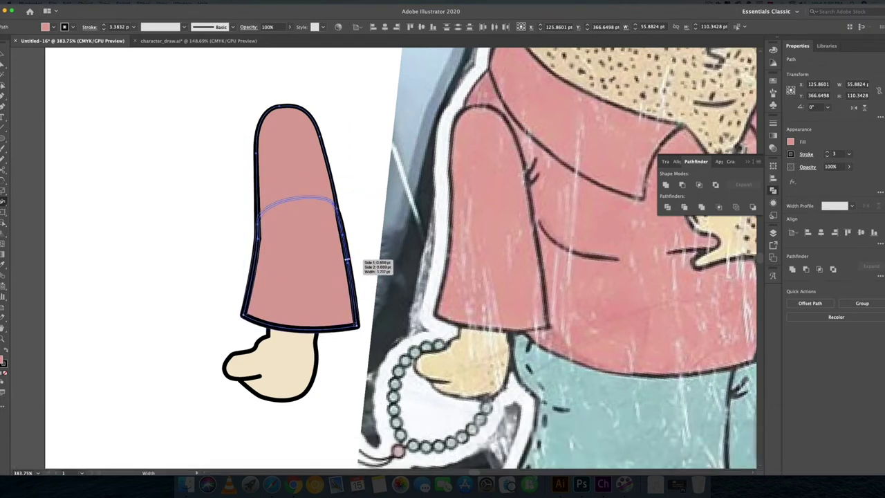
{"action": "left_click", "coordinate": [345, 260]}
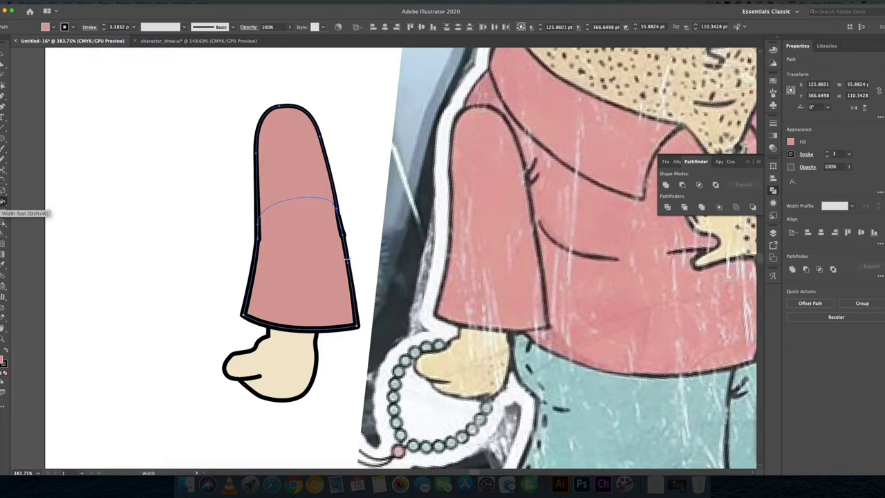
Adjust the stroke width at the cuff's body-side corner and near the elbow, and deselect the sleeves.
{"action": "left_click_drag", "start_coordinate": [358, 323], "coordinate": [351, 320]}
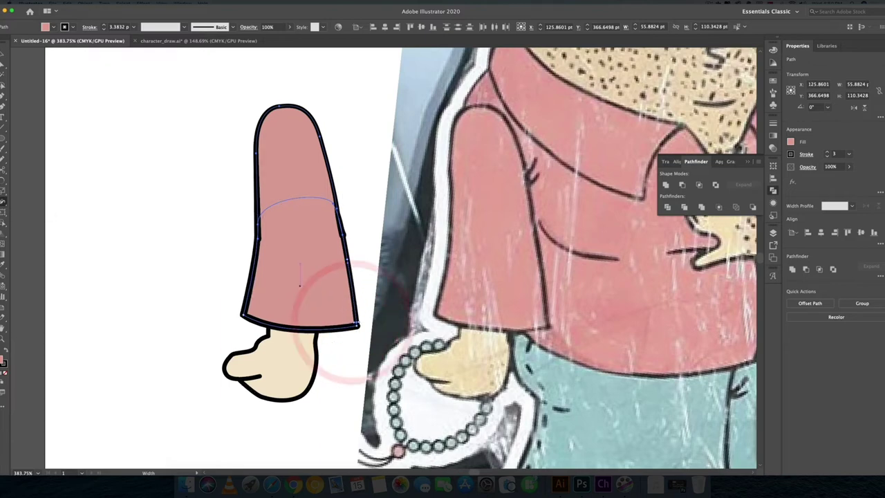
{"action": "left_click_drag", "start_coordinate": [341, 232], "coordinate": [340, 231]}
{"action": "key", "text": "v"}
{"action": "left_click", "coordinate": [342, 235]}
{"action": "left_click", "coordinate": [365, 238]}
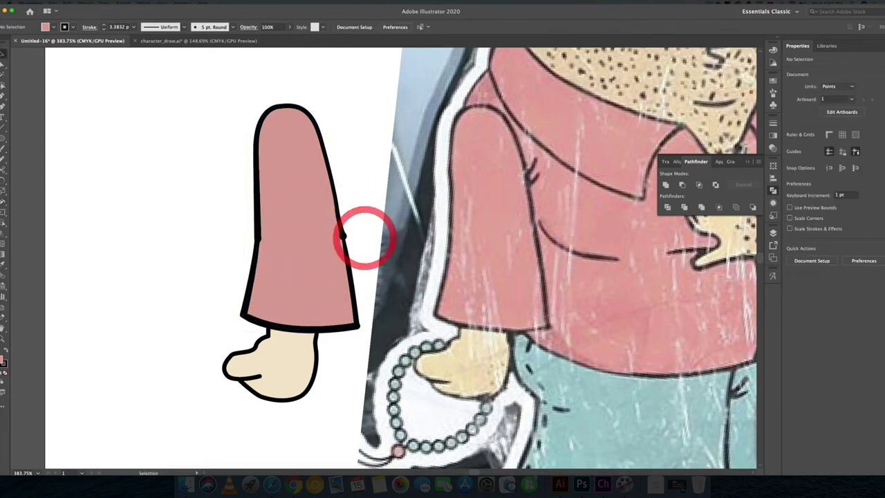
Taper the end of the hand's thumb crease with the Width tool and adjust the thickness where it meets the palm.
{"action": "left_click_drag", "start_coordinate": [296, 256], "coordinate": [270, 227]}
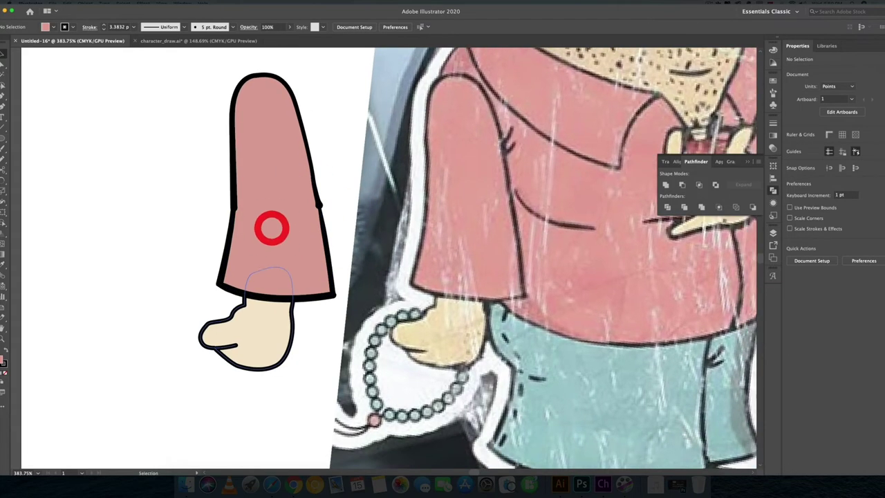
{"action": "left_click", "coordinate": [255, 323]}
{"action": "left_click_drag", "start_coordinate": [217, 364], "coordinate": [358, 358]}
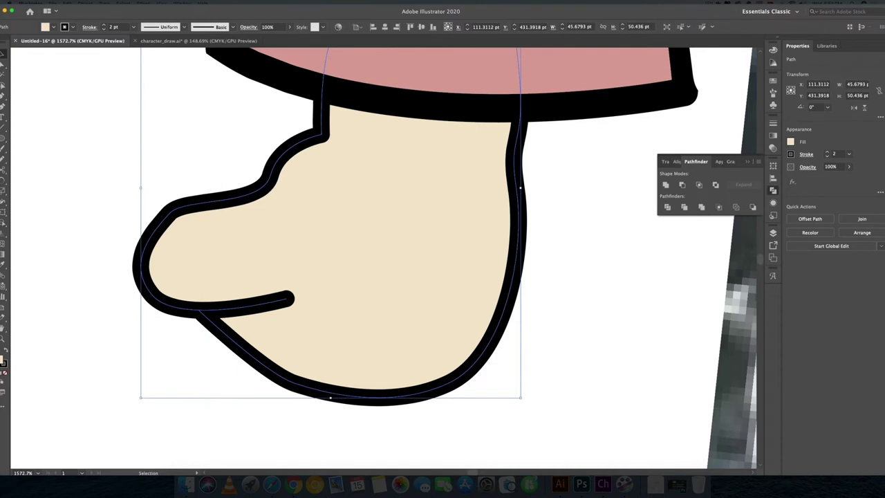
{"action": "left_click", "coordinate": [4, 202]}
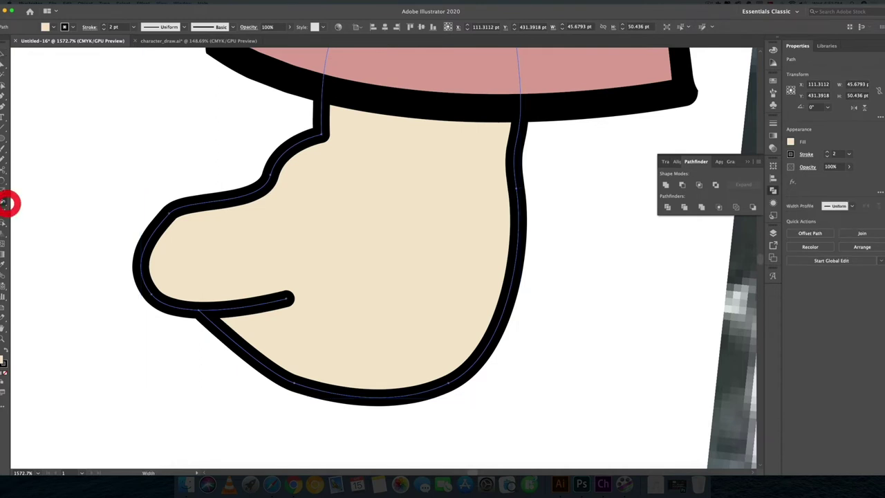
{"action": "left_click_drag", "start_coordinate": [287, 299], "coordinate": [286, 301]}
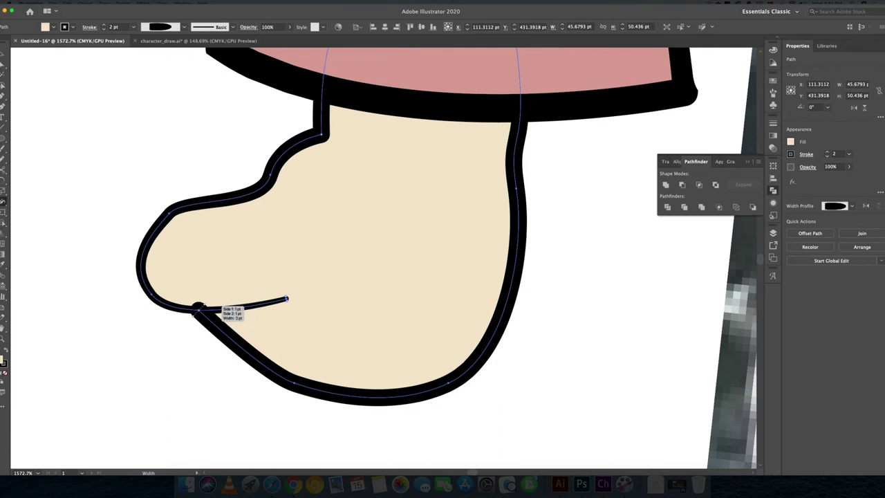
{"action": "left_click_drag", "start_coordinate": [199, 307], "coordinate": [200, 310]}
Vary the stroke width at further points around the hand outline, and deselect the hand.
{"action": "left_click_drag", "start_coordinate": [496, 337], "coordinate": [493, 332]}
{"action": "left_click_drag", "start_coordinate": [373, 185], "coordinate": [369, 184]}
{"action": "left_click_drag", "start_coordinate": [325, 223], "coordinate": [326, 226]}
{"action": "left_click_drag", "start_coordinate": [448, 236], "coordinate": [342, 246]}
{"action": "key", "text": "v"}
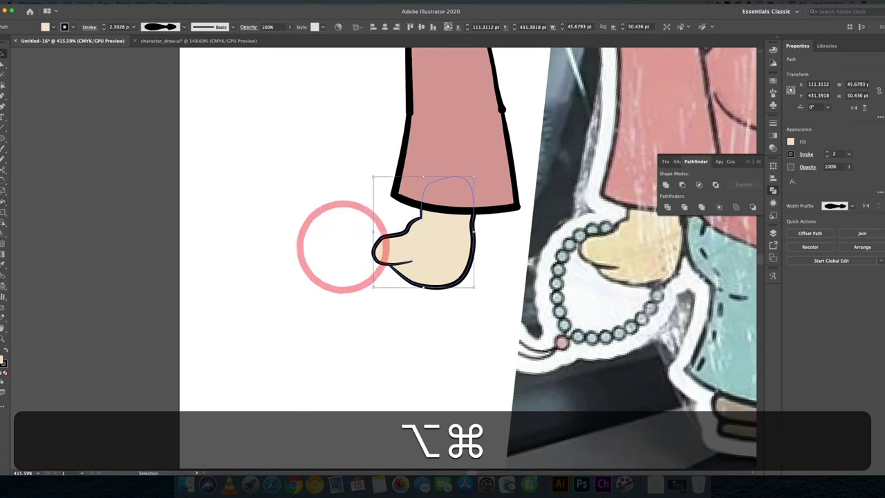
{"action": "left_click", "coordinate": [468, 309]}
Try bending the arm at the elbow by rotating the lower sleeve and hand about 51° and repositioning them.
{"action": "left_click_drag", "start_coordinate": [485, 295], "coordinate": [335, 400]}
{"action": "left_click", "coordinate": [342, 373]}
{"action": "left_click", "coordinate": [282, 273]}
{"action": "left_click_drag", "start_coordinate": [300, 284], "coordinate": [325, 298]}
{"action": "key", "text": "super+z"}
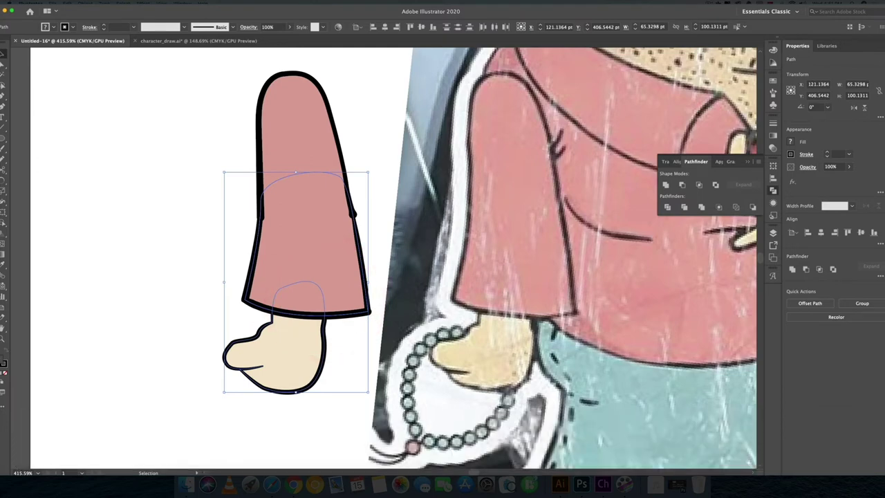
{"action": "left_click_drag", "start_coordinate": [374, 399], "coordinate": [447, 296]}
{"action": "left_click_drag", "start_coordinate": [313, 265], "coordinate": [335, 234]}
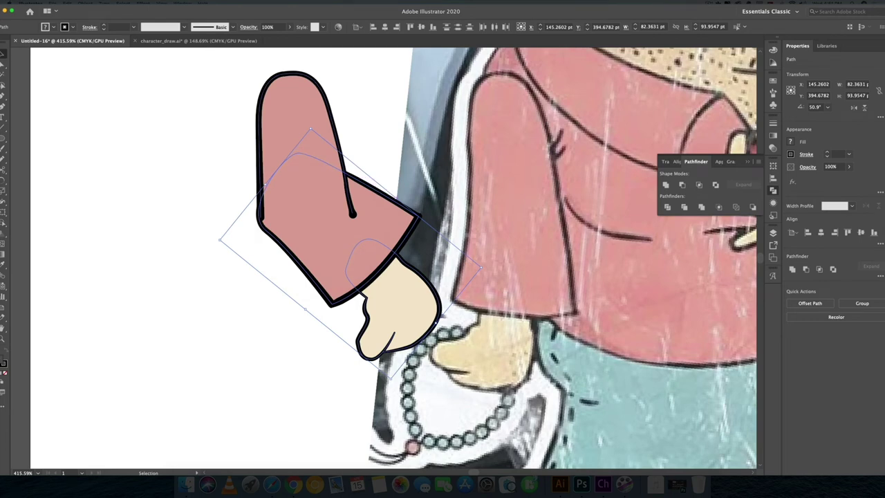
{"action": "key", "text": "super+z"}
{"action": "key", "text": "super+z"}
{"action": "key", "text": "super+z"}
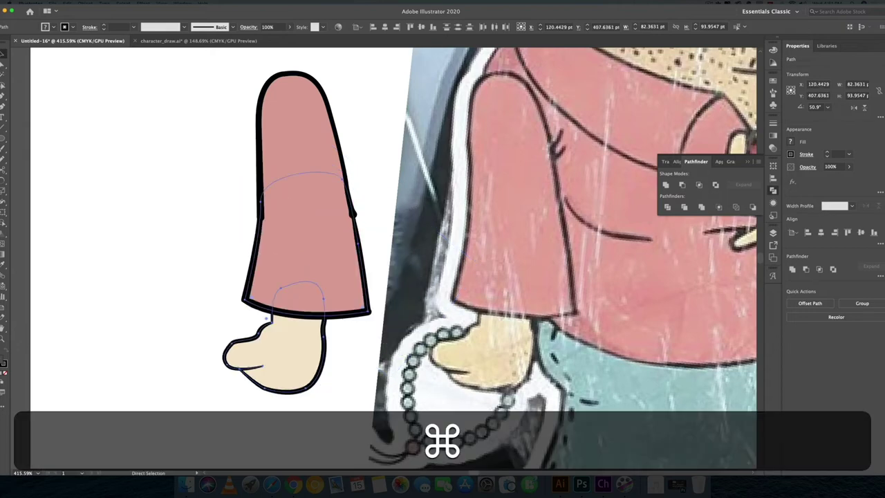
Arrange the lower sleeve and hand in front of the upper sleeve and deselect them.
{"action": "right_click", "coordinate": [330, 222]}
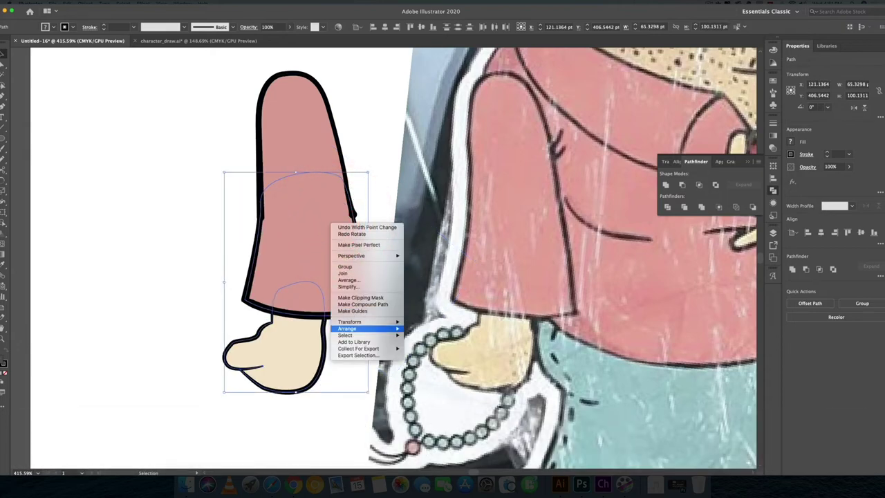
{"action": "mouse_move", "coordinate": [374, 328]}
{"action": "left_click", "coordinate": [406, 330]}
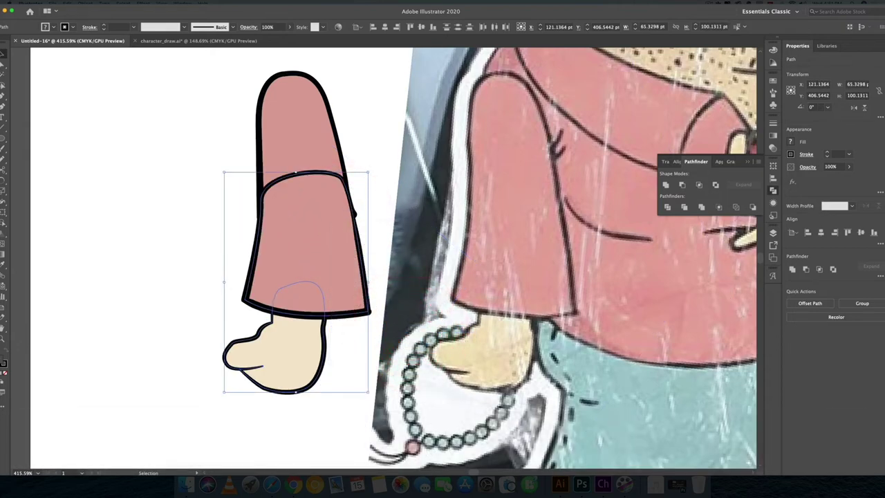
{"action": "left_click", "coordinate": [359, 160]}
Delete the curved top segment of the lower sleeve and move its open body-side end onto the upper sleeve's edge.
{"action": "key", "text": "a"}
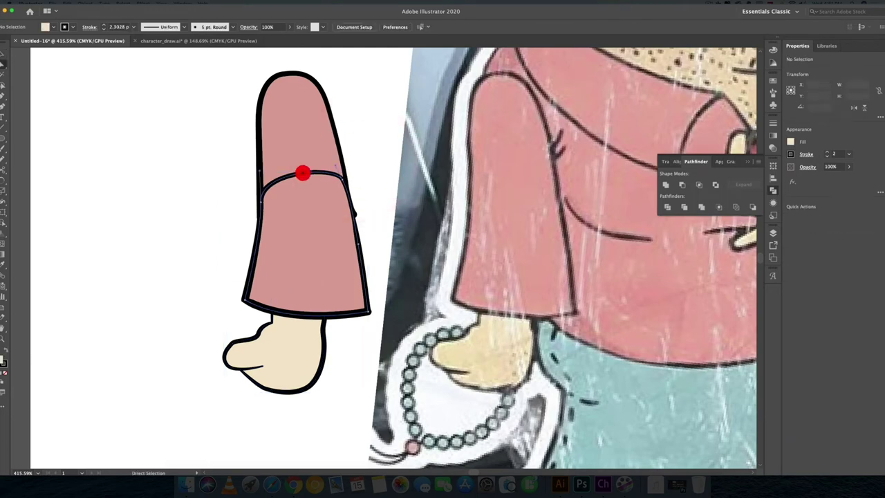
{"action": "left_click", "coordinate": [300, 166]}
{"action": "key", "text": "BackSpace"}
{"action": "key", "text": "BackSpace"}
{"action": "key", "text": "BackSpace"}
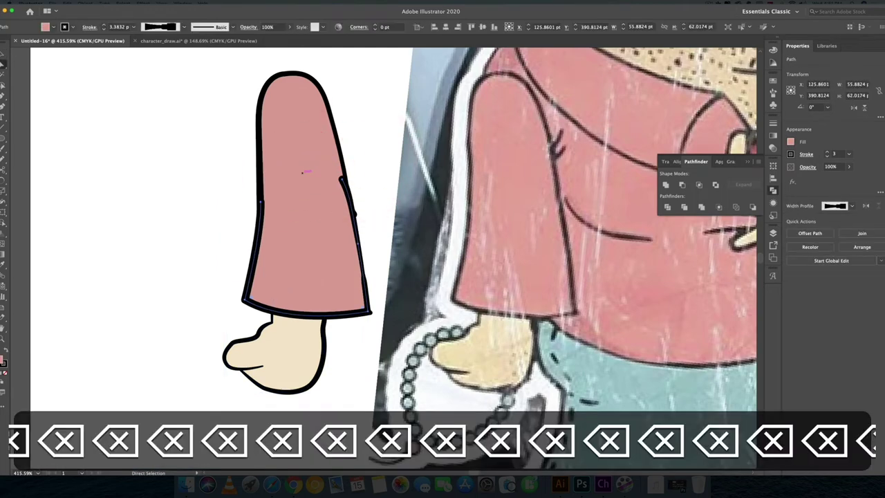
{"action": "left_click_drag", "start_coordinate": [338, 179], "coordinate": [345, 180]}
Adjust the stroke width at the lower sleeve's open body-side end with the Width tool, and deselect it.
{"action": "left_click_drag", "start_coordinate": [343, 169], "coordinate": [427, 188]}
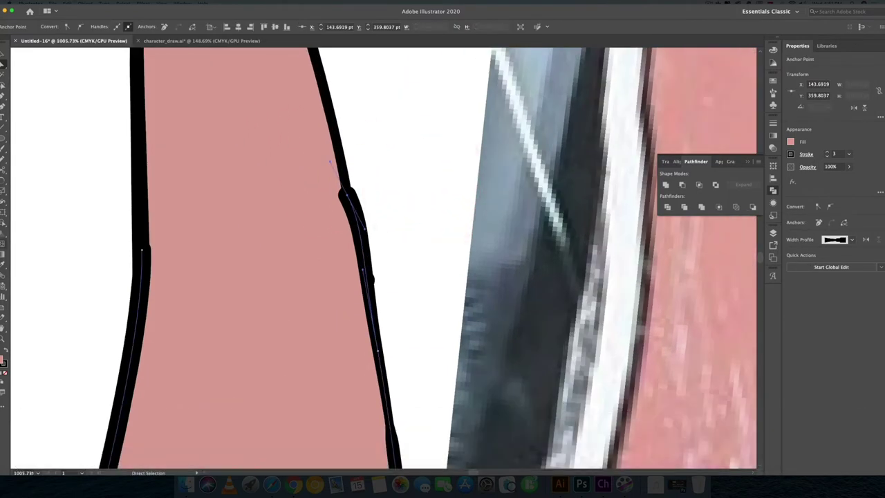
{"action": "left_click", "coordinate": [5, 223]}
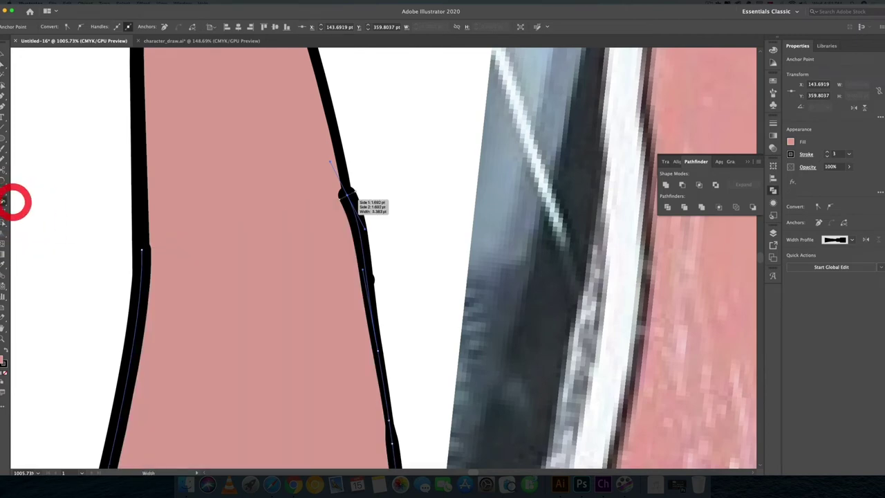
{"action": "left_click_drag", "start_coordinate": [353, 193], "coordinate": [352, 195]}
{"action": "key", "text": "v"}
{"action": "left_click", "coordinate": [396, 216]}
{"action": "left_click_drag", "start_coordinate": [397, 216], "coordinate": [295, 237]}
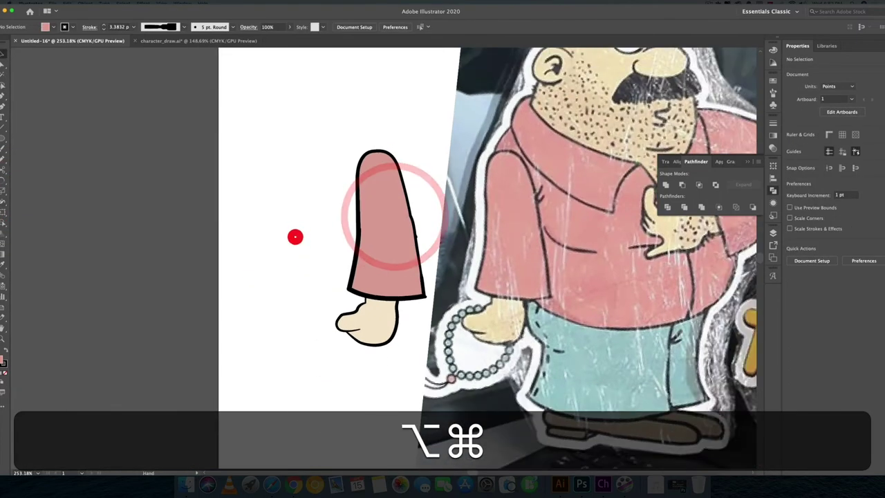
Bend the arm at the elbow by rotating the lower sleeve and hand about 36° and moving them back against the upper sleeve.
{"action": "left_click", "coordinate": [340, 260]}
{"action": "left_click", "coordinate": [348, 280], "text": "shift"}
{"action": "left_click", "coordinate": [353, 328], "text": "shift"}
{"action": "left_click_drag", "start_coordinate": [393, 351], "coordinate": [425, 307]}
{"action": "left_click_drag", "start_coordinate": [353, 262], "coordinate": [369, 252]}
{"action": "key", "text": "Right"}
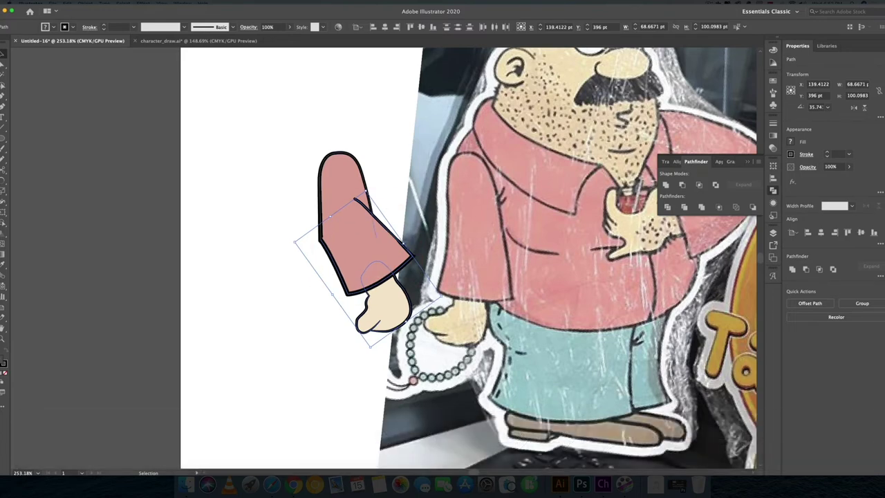
Switch to the finished character drawing in the character_draw.ai document.
{"action": "left_click_drag", "start_coordinate": [393, 246], "coordinate": [310, 311]}
{"action": "left_click", "coordinate": [345, 297]}
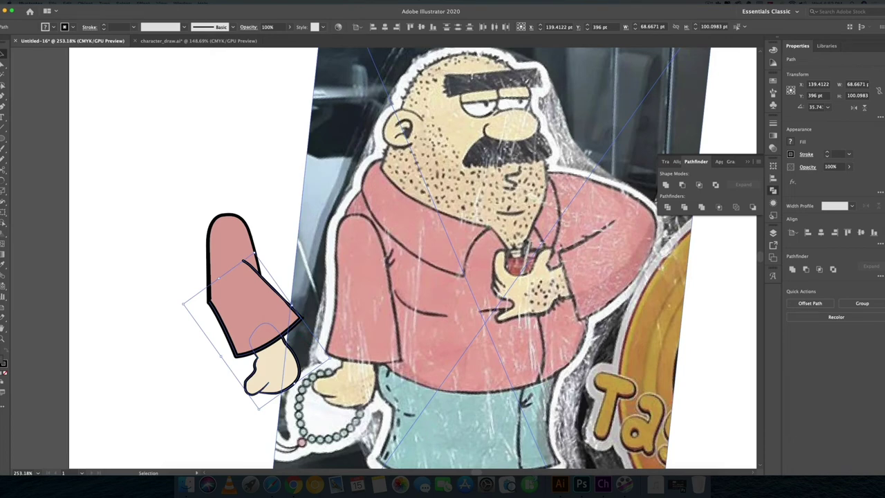
{"action": "left_click_drag", "start_coordinate": [448, 224], "coordinate": [416, 265]}
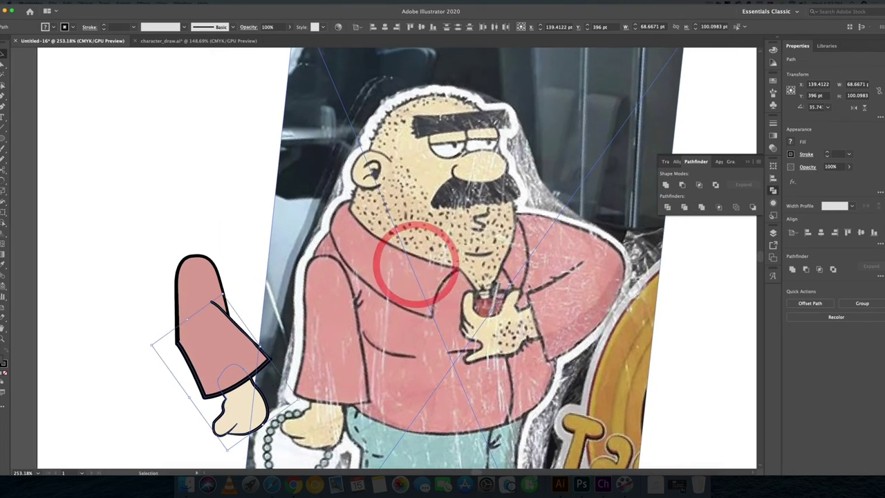
{"action": "left_click", "coordinate": [198, 41]}
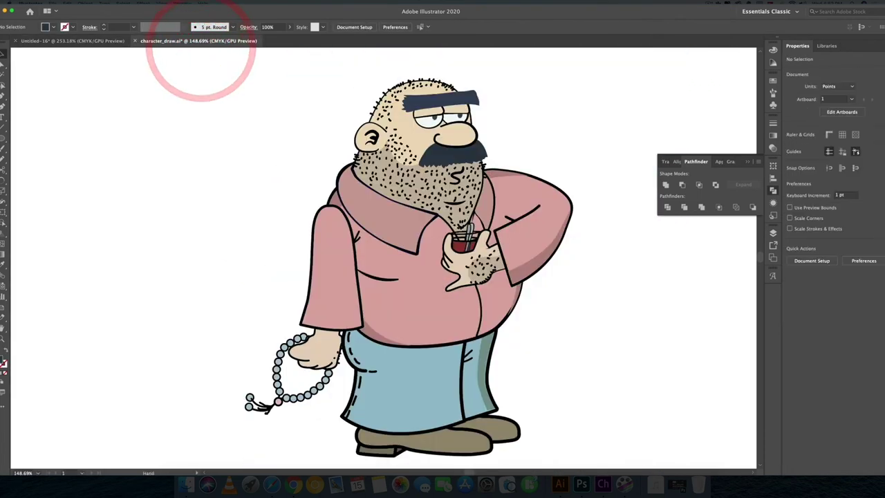
{"action": "scroll", "coordinate": [421, 245], "scroll_direction": "up", "scroll_amount": 2}
{"action": "left_click", "coordinate": [421, 246]}
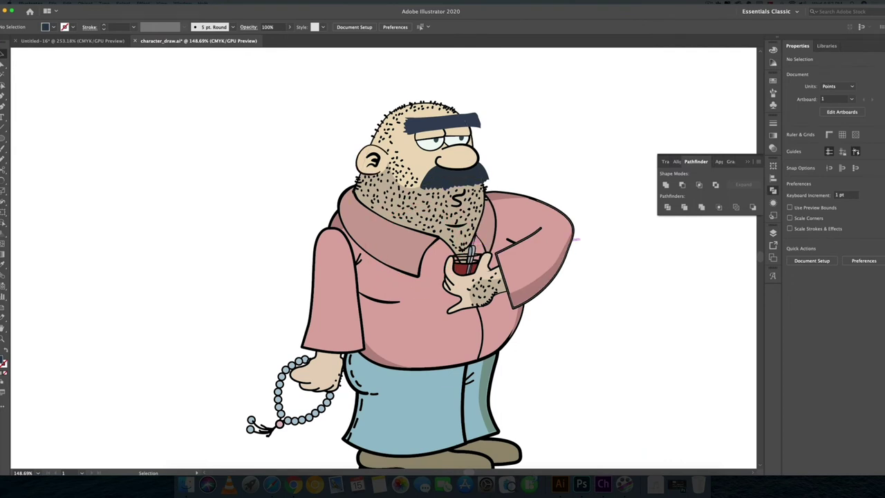
{"action": "left_click_drag", "start_coordinate": [426, 296], "coordinate": [399, 251]}
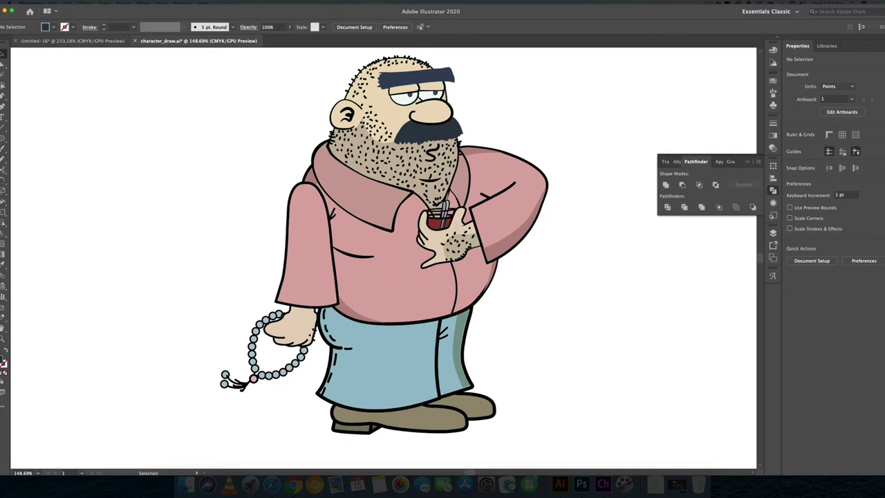
Return to the Untitled-16 document and undo the elbow bend of the lower sleeve and hand.
{"action": "left_click", "coordinate": [96, 43]}
{"action": "left_click_drag", "start_coordinate": [241, 238], "coordinate": [194, 126]}
{"action": "key", "text": "super+z"}
{"action": "key", "text": "super+z"}
{"action": "key", "text": "super+z"}
{"action": "key", "text": "super+z"}
{"action": "key", "text": "super+z"}
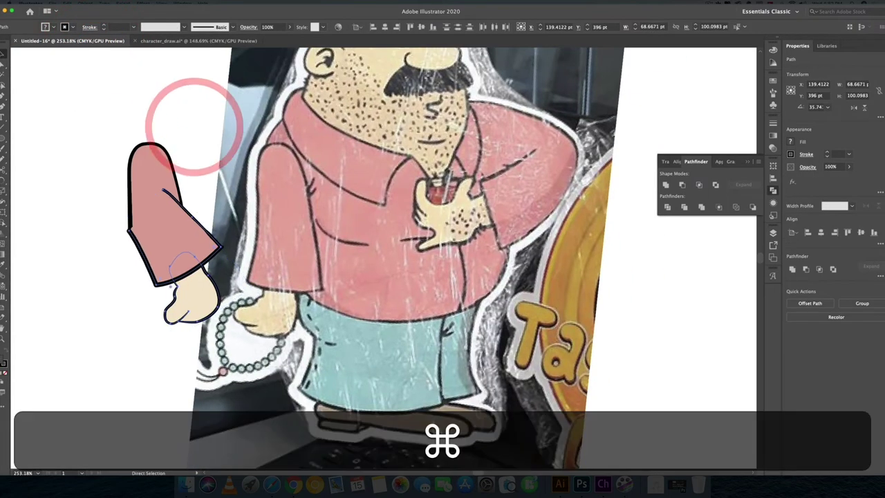
{"action": "left_click", "coordinate": [185, 166]}
{"action": "left_click_drag", "start_coordinate": [200, 186], "coordinate": [316, 173]}
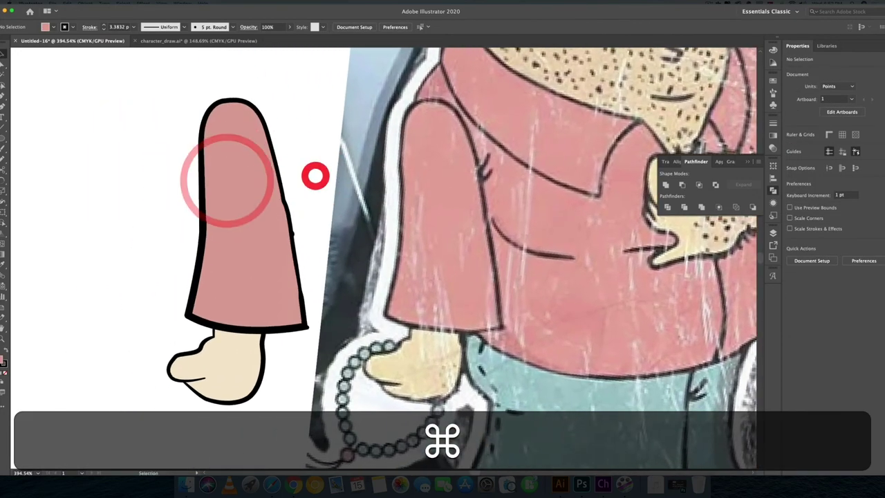
Draw a closed Pen path whose inner edge curves down the sleeve and hand, enclosing the arm's body-side half.
{"action": "left_click", "coordinate": [4, 96]}
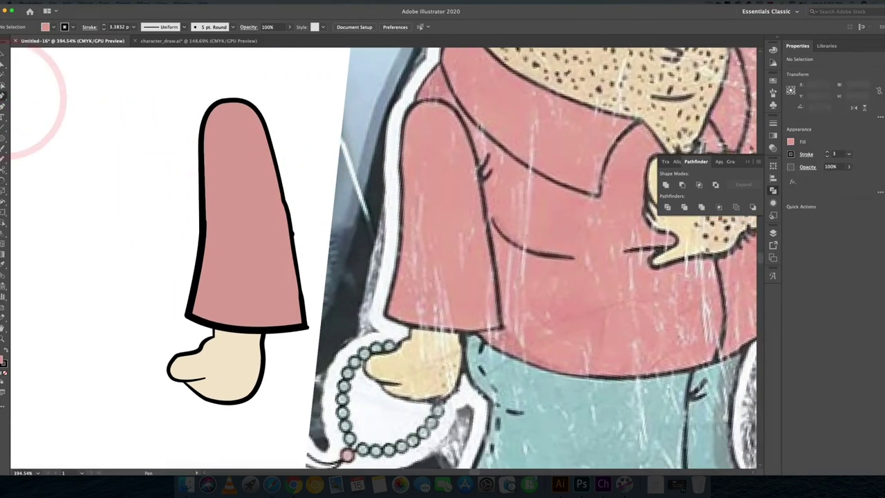
{"action": "left_click", "coordinate": [214, 104]}
{"action": "left_click_drag", "start_coordinate": [242, 123], "coordinate": [171, 387]}
{"action": "left_click", "coordinate": [240, 329]}
{"action": "left_click", "coordinate": [180, 416]}
{"action": "left_click", "coordinate": [272, 441]}
{"action": "left_click_drag", "start_coordinate": [382, 328], "coordinate": [381, 315]}
{"action": "left_click_drag", "start_coordinate": [340, 207], "coordinate": [330, 188]}
{"action": "left_click_drag", "start_coordinate": [289, 89], "coordinate": [277, 79]}
{"action": "left_click_drag", "start_coordinate": [226, 77], "coordinate": [220, 89]}
{"action": "left_click_drag", "start_coordinate": [213, 105], "coordinate": [225, 106]}
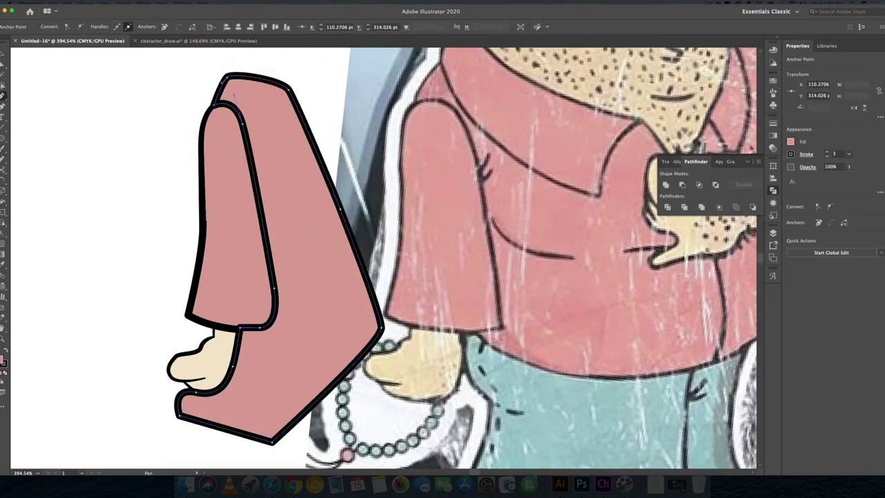
Reset the new path to the default fill and stroke, and remove its fill.
{"action": "key", "text": "d"}
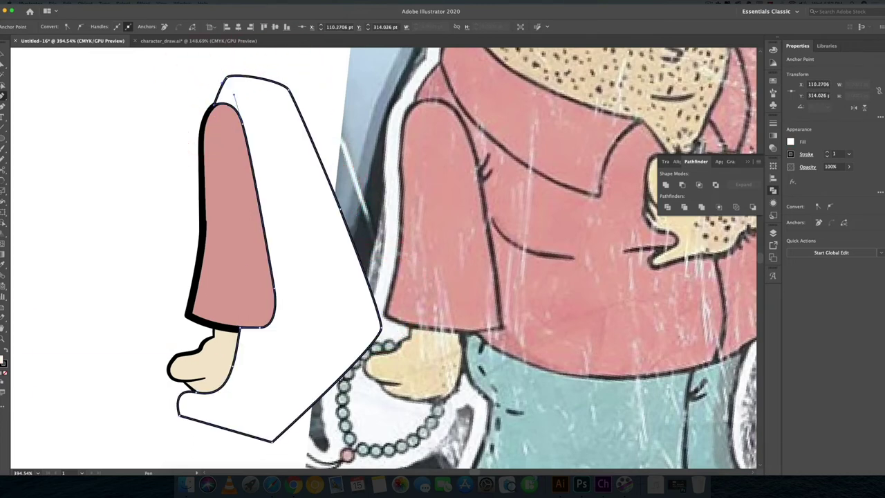
{"action": "key", "text": "v"}
{"action": "left_click", "coordinate": [5, 371]}
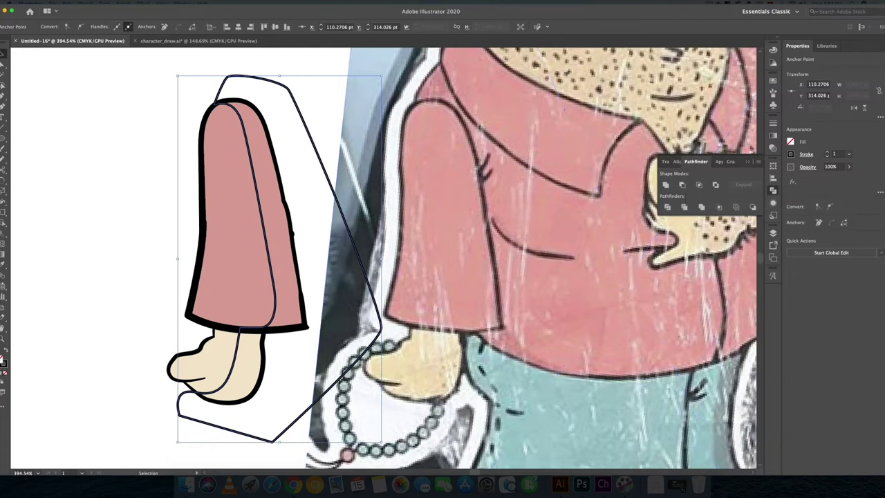
Select both sleeve parts, the hand and the new path, and remove the region outside the arm with Shape Builder.
{"action": "left_click", "coordinate": [247, 253]}
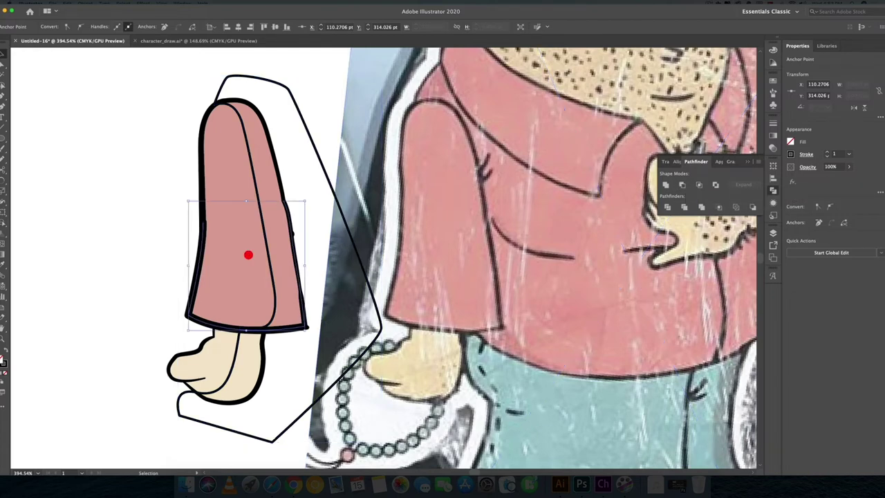
{"action": "left_click", "coordinate": [225, 172], "text": "shift"}
{"action": "left_click", "coordinate": [224, 350], "text": "shift"}
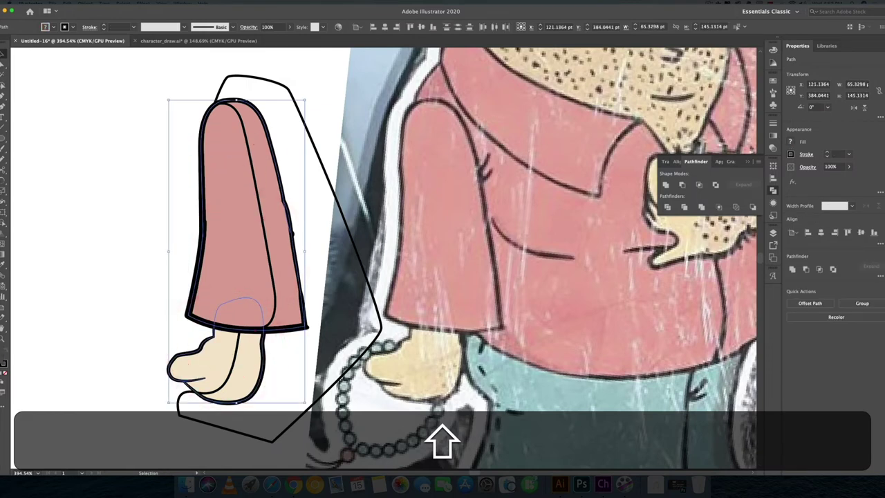
{"action": "left_click", "coordinate": [326, 172], "text": "shift"}
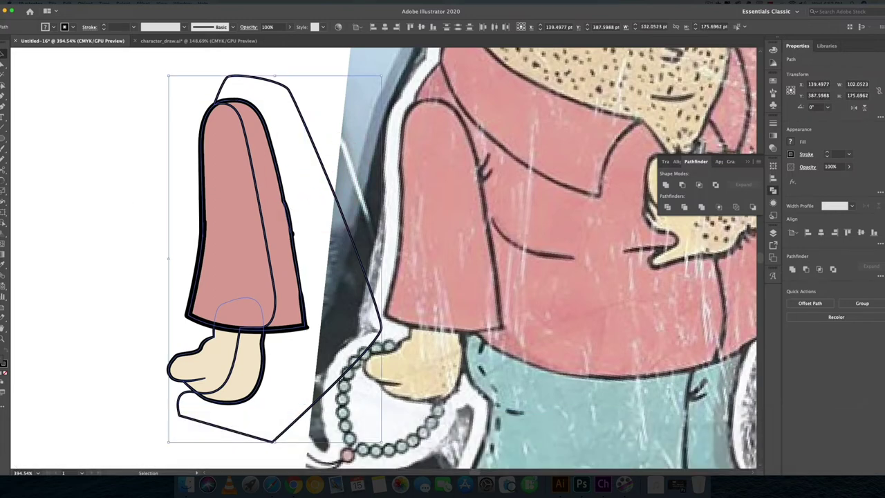
{"action": "left_click", "coordinate": [4, 222]}
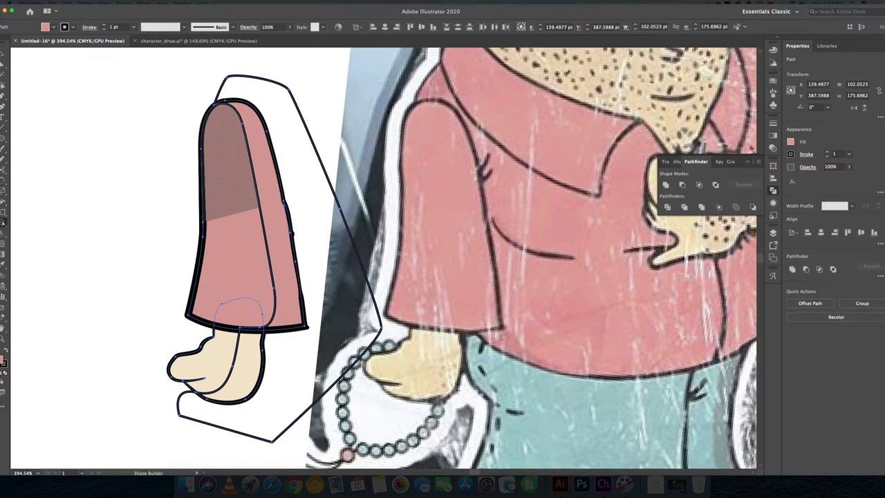
{"action": "key", "text": "alt"}
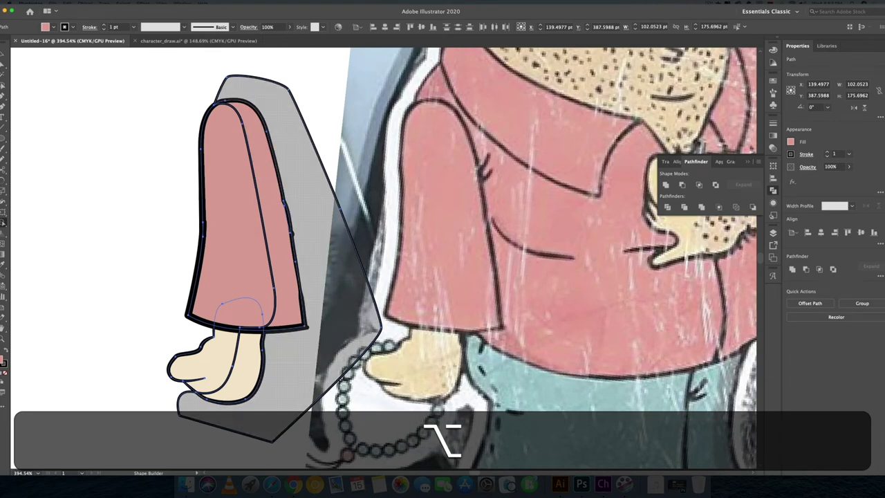
{"action": "left_click", "coordinate": [221, 84], "text": "alt"}
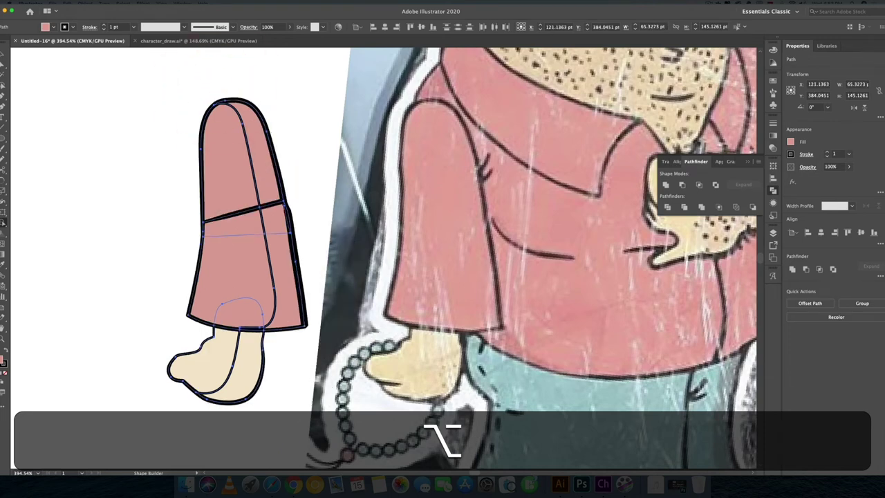
Try moving the trimmed shadow shape away from the arm, undo the move, and deselect the shape.
{"action": "key", "text": "v"}
{"action": "left_click", "coordinate": [310, 143]}
{"action": "left_click_drag", "start_coordinate": [260, 193], "coordinate": [142, 183]}
{"action": "key", "text": "super+z"}
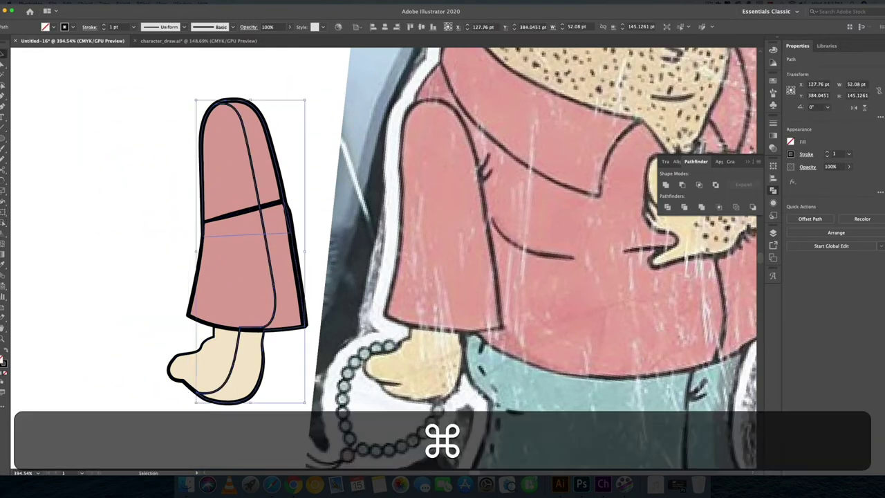
{"action": "left_click", "coordinate": [301, 177]}
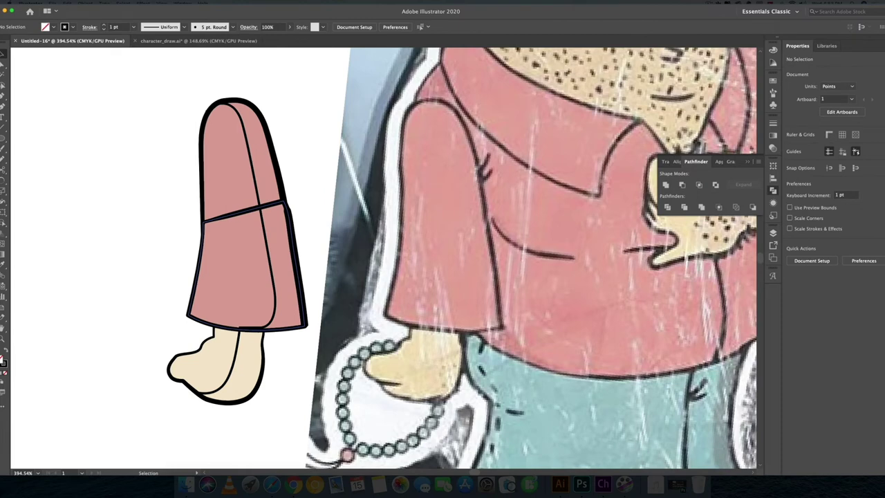
Delete the outline segments crossing the elbow between the upper and lower sleeve.
{"action": "left_click", "coordinate": [228, 217]}
{"action": "left_click", "coordinate": [233, 213]}
{"action": "left_click", "coordinate": [300, 172]}
{"action": "key", "text": "a"}
{"action": "left_click", "coordinate": [253, 208]}
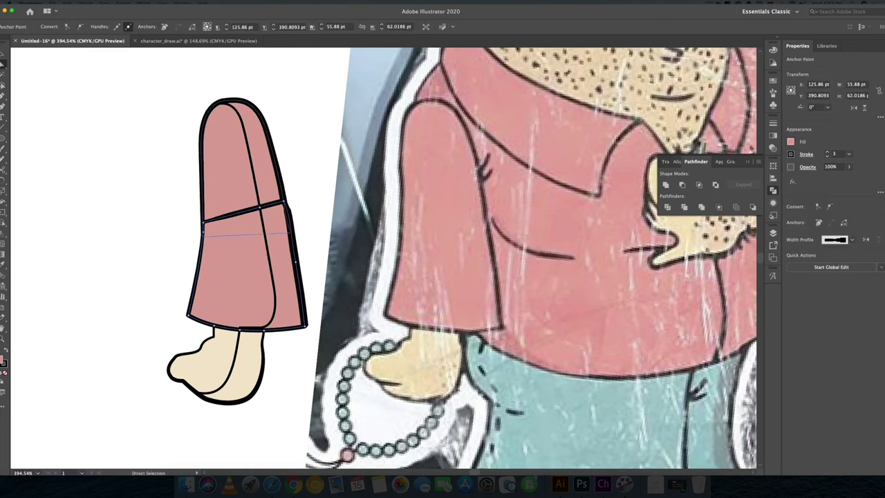
{"action": "key", "text": "BackSpace"}
{"action": "key", "text": "BackSpace"}
{"action": "left_click", "coordinate": [257, 208]}
{"action": "left_click", "coordinate": [303, 192]}
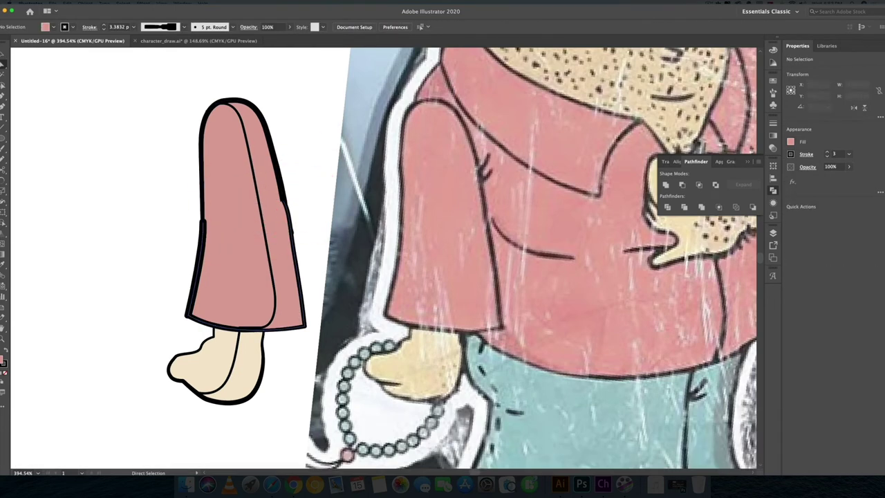
Select the shadow shape and swap its fill and stroke for a solid black fill without an outline.
{"action": "key", "text": "v"}
{"action": "left_click", "coordinate": [286, 208]}
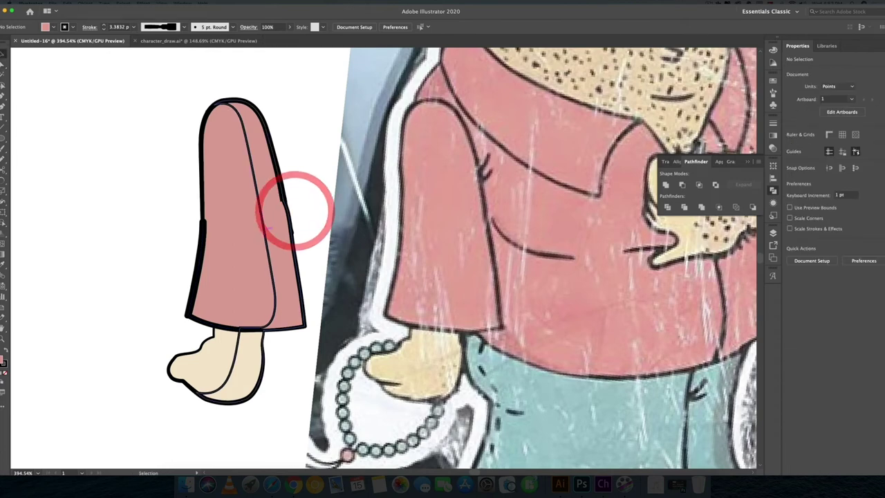
{"action": "left_click", "coordinate": [263, 228]}
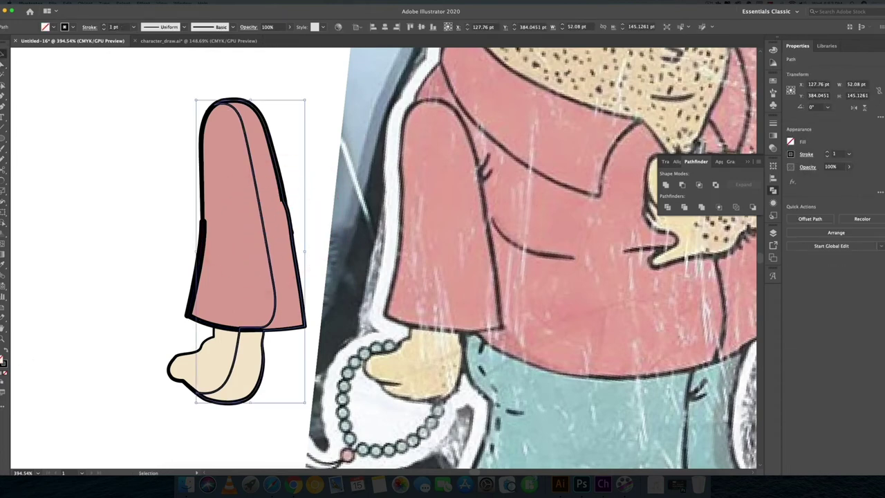
{"action": "left_click", "coordinate": [8, 354]}
{"action": "left_click", "coordinate": [90, 320]}
{"action": "left_click", "coordinate": [285, 270]}
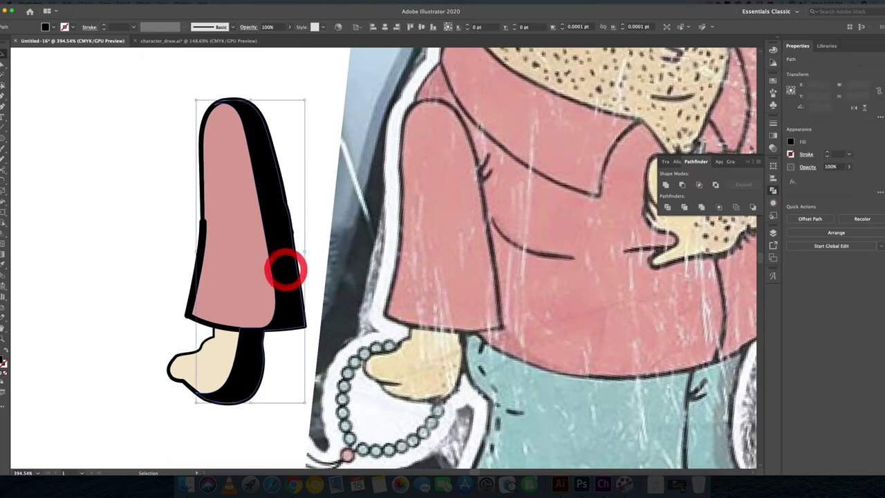
Set the shadow shape's blending mode to Multiply with 17% opacity, and deselect it.
{"action": "left_click", "coordinate": [807, 167]}
{"action": "left_click", "coordinate": [749, 182]}
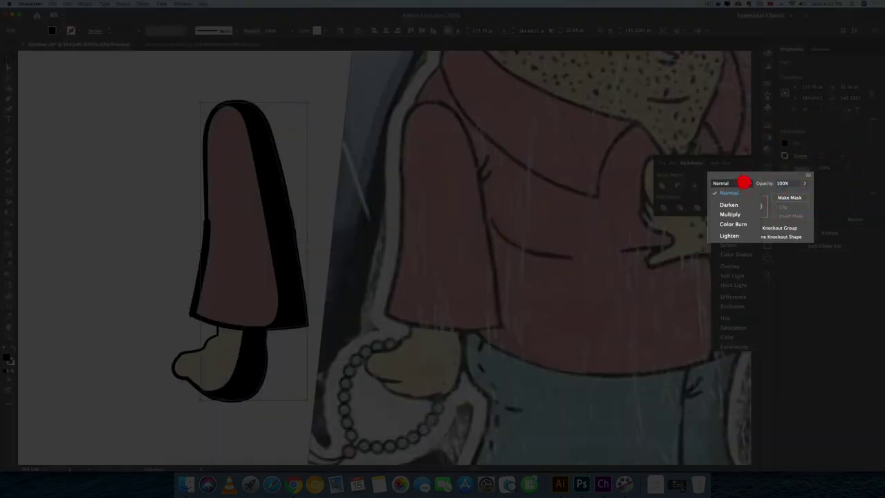
{"action": "left_click", "coordinate": [730, 214]}
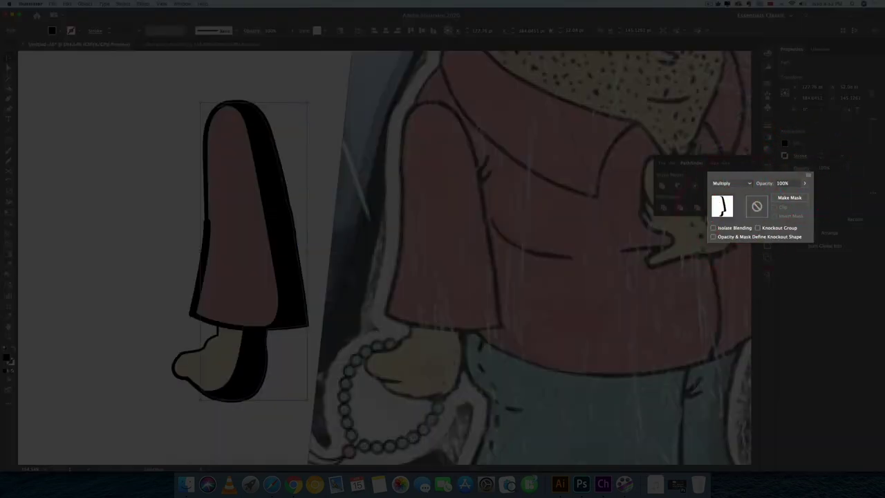
{"action": "left_click_drag", "start_coordinate": [803, 193], "coordinate": [780, 194]}
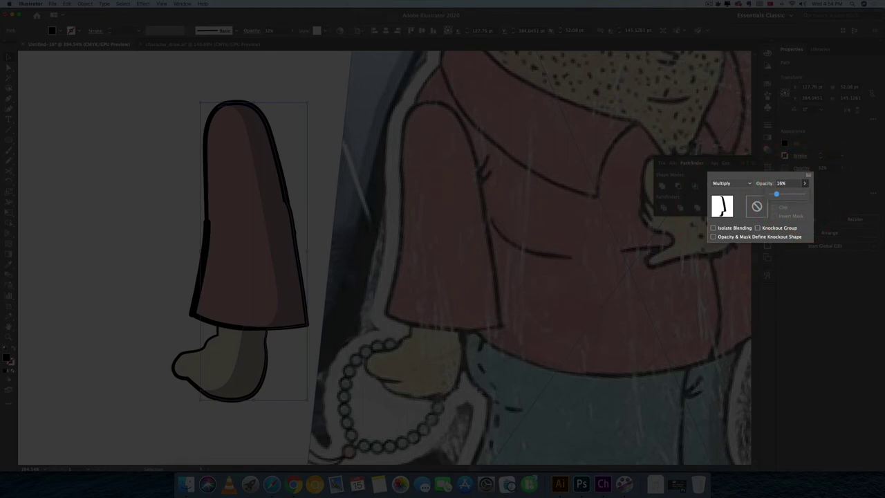
{"action": "left_click", "coordinate": [334, 171]}
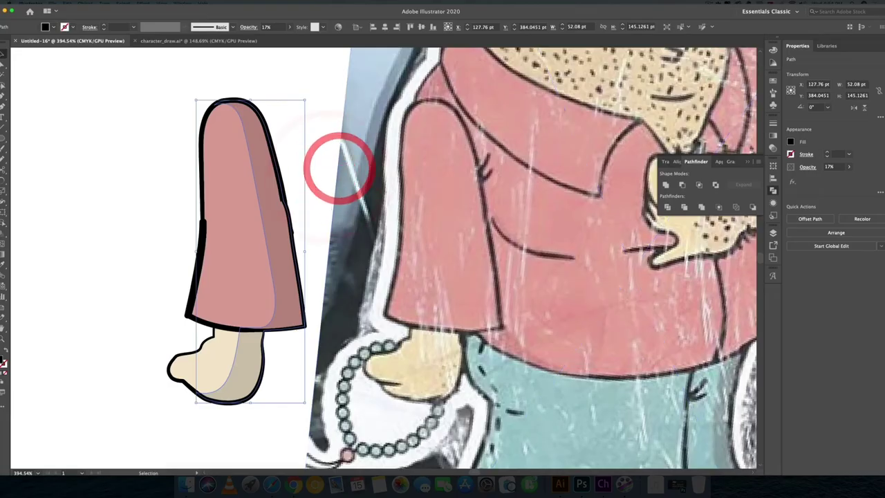
{"action": "left_click", "coordinate": [334, 165]}
{"action": "scroll", "coordinate": [335, 165], "scroll_direction": "down", "scroll_amount": 10}
{"action": "left_click", "coordinate": [249, 231]}
{"action": "left_click", "coordinate": [319, 270]}
{"action": "scroll", "coordinate": [338, 231], "scroll_direction": "up", "scroll_amount": 5}
{"action": "left_click_drag", "start_coordinate": [418, 224], "coordinate": [418, 253]}
{"action": "left_click", "coordinate": [418, 254], "text": "super"}
{"action": "left_click", "coordinate": [376, 263], "text": "super"}
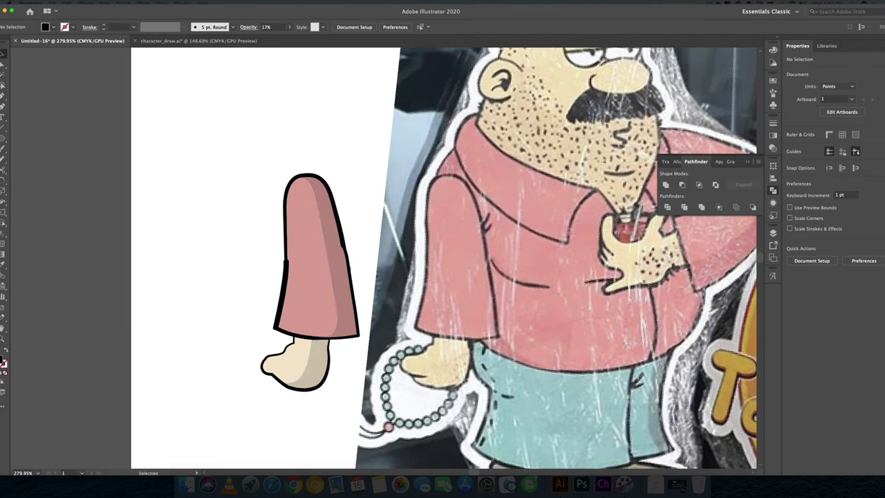
Switch to the character_draw.ai document and look through the layers of the finished character.
{"action": "left_click", "coordinate": [203, 40]}
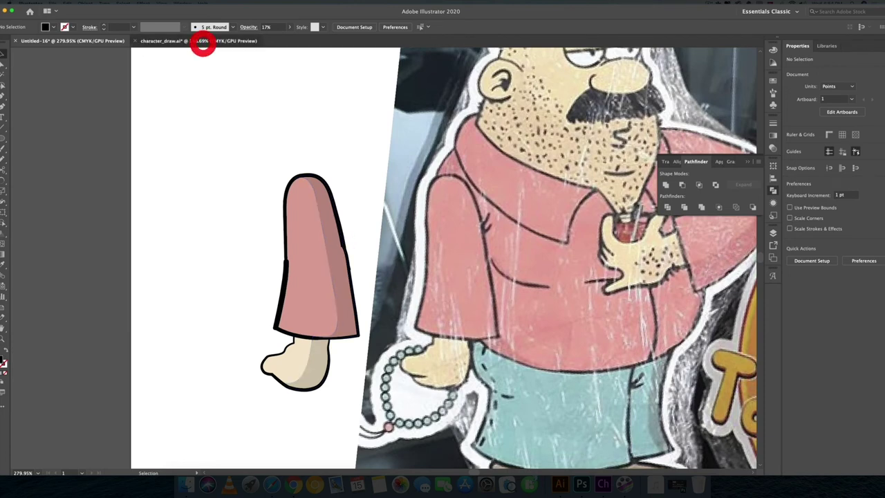
{"action": "left_click_drag", "start_coordinate": [385, 187], "coordinate": [374, 175]}
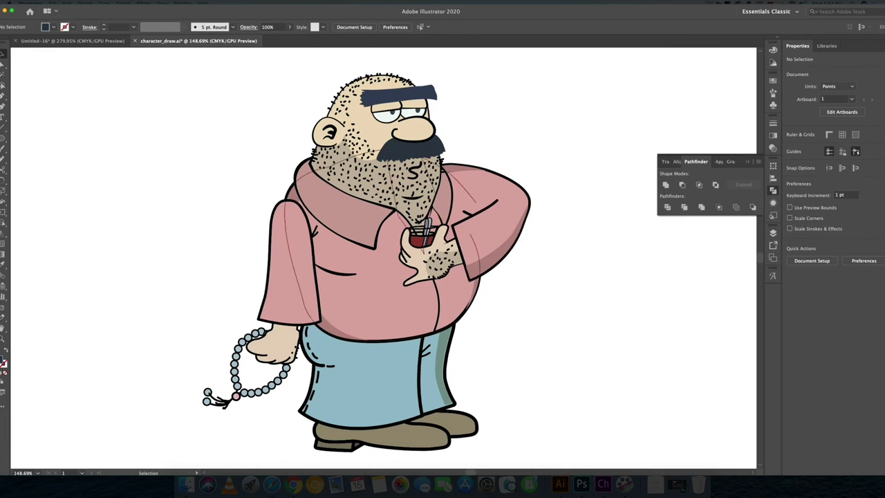
{"action": "left_click_drag", "start_coordinate": [502, 260], "coordinate": [558, 267]}
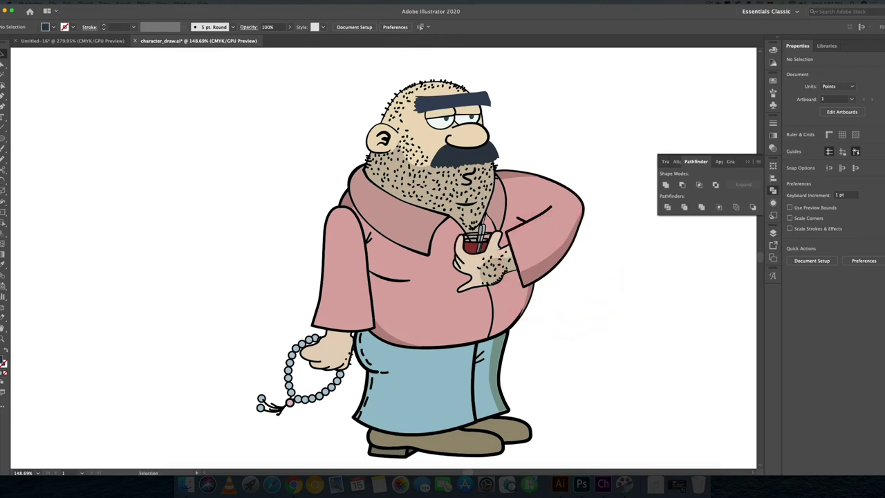
{"action": "left_click", "coordinate": [773, 236]}
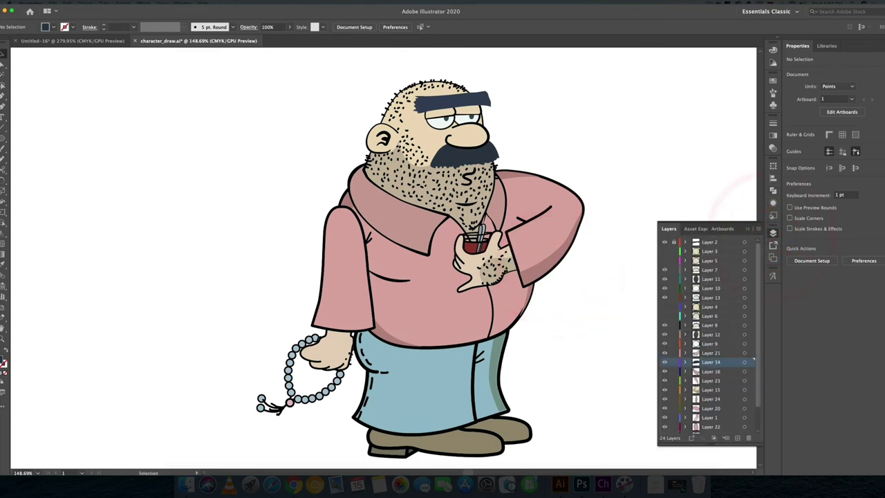
{"action": "scroll", "coordinate": [711, 336], "scroll_direction": "down", "scroll_amount": 3}
{"action": "scroll", "coordinate": [711, 336], "scroll_direction": "up", "scroll_amount": 3}
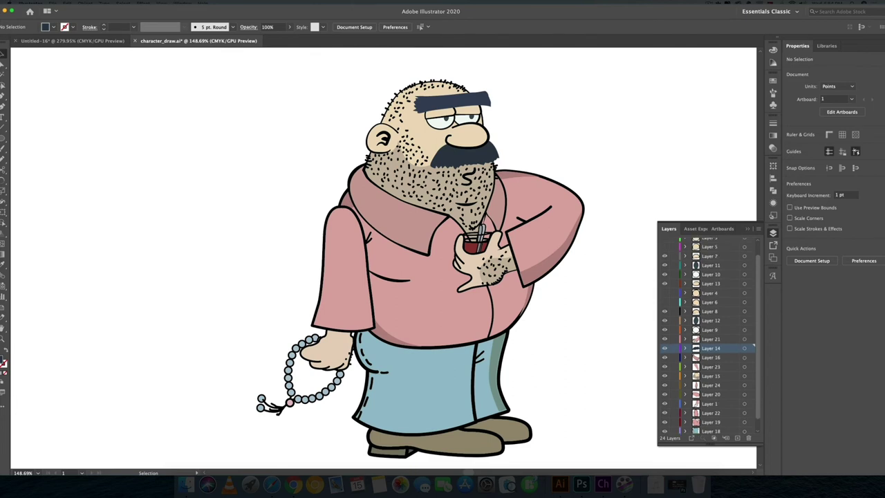
{"action": "left_click_drag", "start_coordinate": [758, 281], "coordinate": [764, 305]}
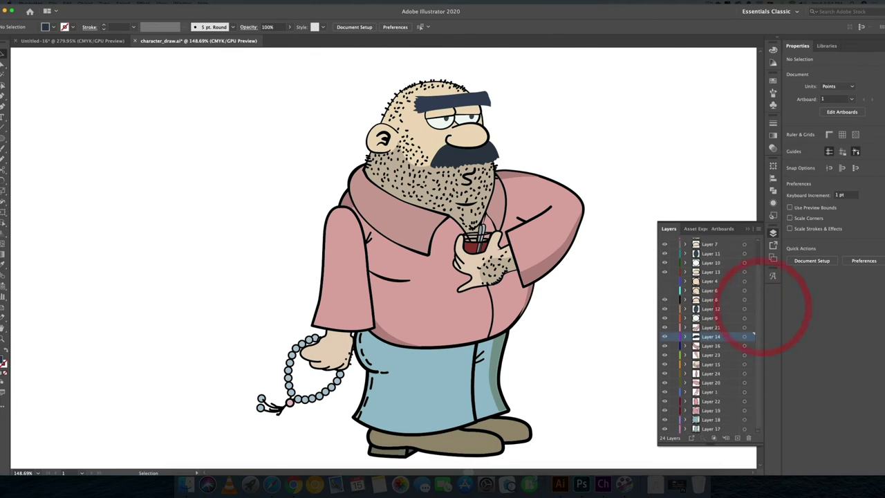
{"action": "scroll", "coordinate": [709, 335], "scroll_direction": "up", "scroll_amount": 2}
{"action": "scroll", "coordinate": [709, 335], "scroll_direction": "down", "scroll_amount": 2}
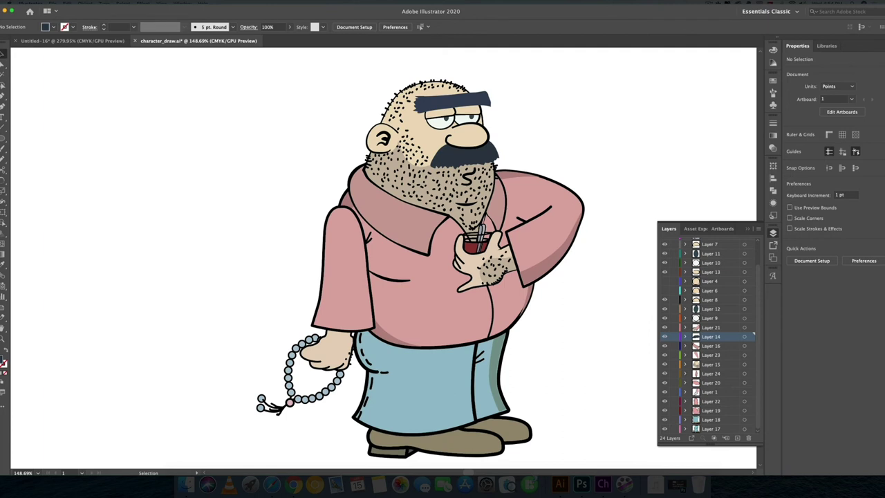
Toggle the visibility of Layers 4 and 6 to examine the closed-eyelid shapes for the character's far eye.
{"action": "left_click", "coordinate": [664, 281]}
{"action": "left_click_drag", "start_coordinate": [443, 108], "coordinate": [541, 219]}
{"action": "left_click", "coordinate": [531, 237]}
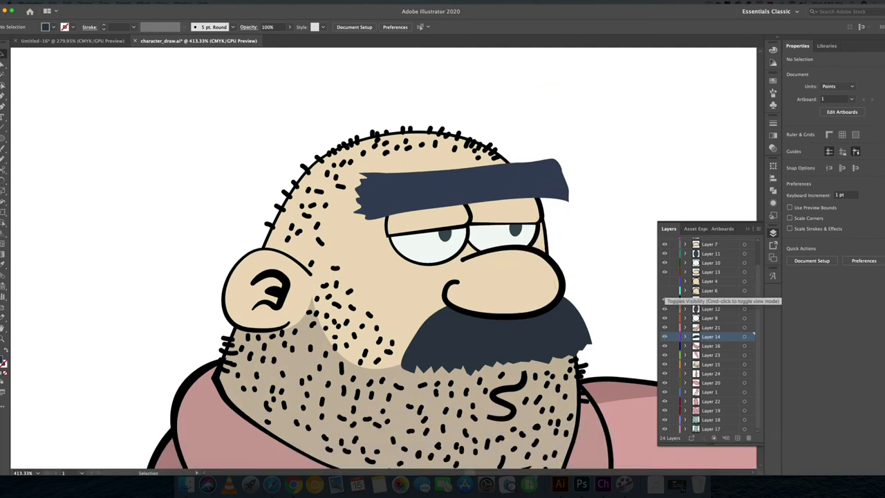
{"action": "left_click", "coordinate": [664, 290]}
{"action": "left_click", "coordinate": [665, 281]}
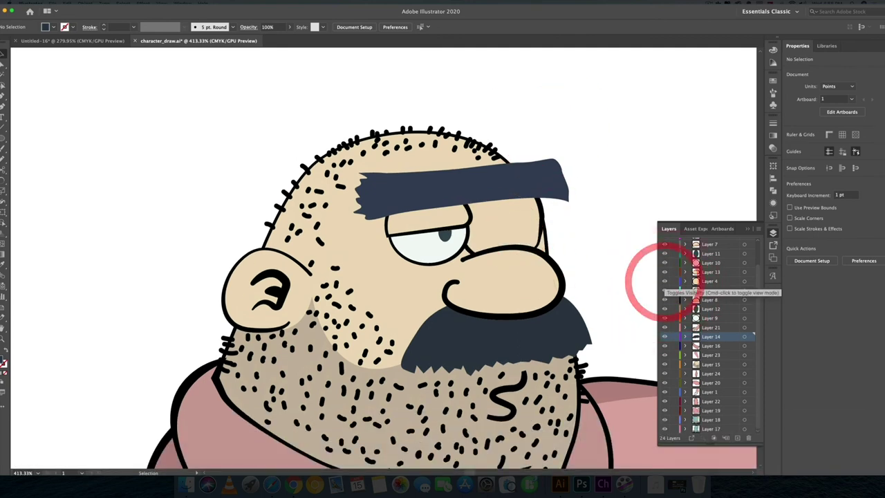
{"action": "left_click", "coordinate": [664, 281]}
{"action": "left_click", "coordinate": [665, 291]}
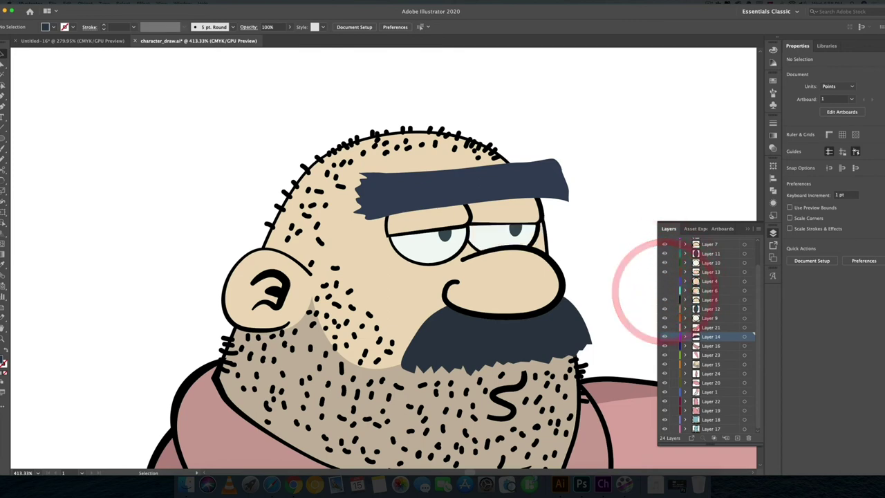
Toggle the visibility of Layers 3 and 5 to examine the closed-eyelid shapes for the character's near eye.
{"action": "scroll", "coordinate": [664, 291], "scroll_direction": "up", "scroll_amount": 1}
{"action": "left_click", "coordinate": [664, 259]}
{"action": "left_click", "coordinate": [664, 251]}
{"action": "left_click", "coordinate": [665, 251]}
{"action": "left_click", "coordinate": [665, 259]}
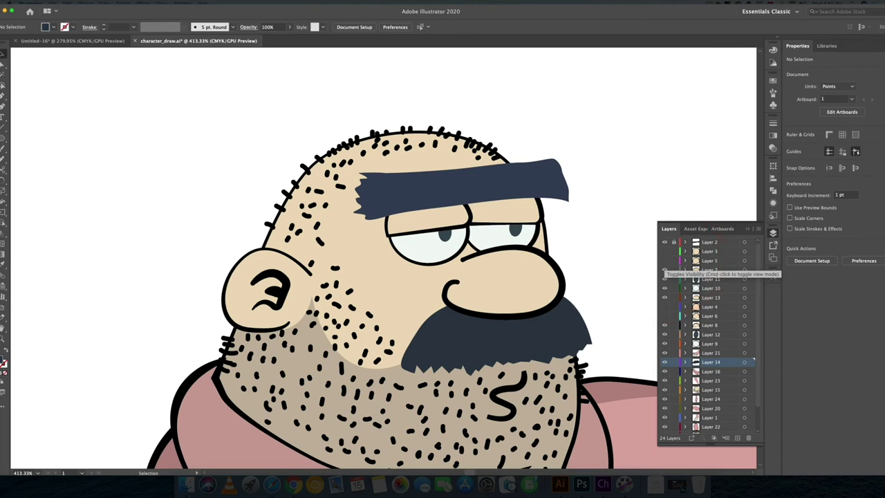
{"action": "left_click", "coordinate": [663, 260]}
{"action": "left_click", "coordinate": [664, 260]}
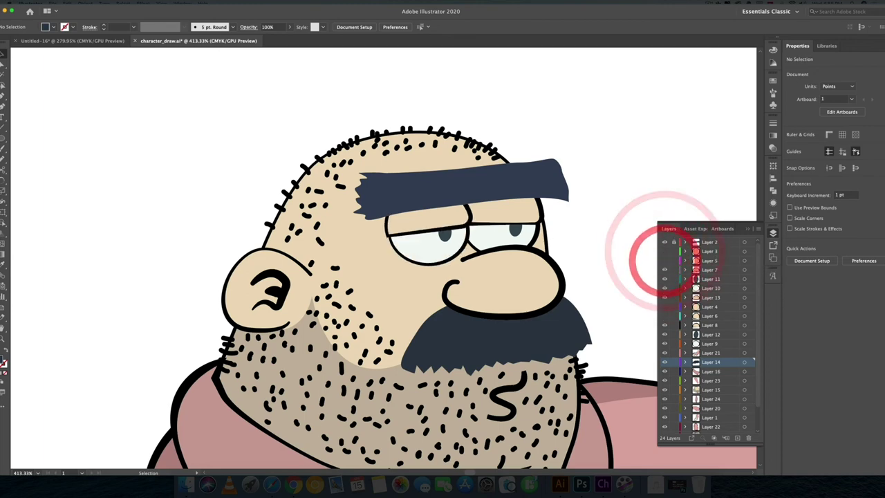
Hide the thick eyebrow on Layer 2 with the whole figure in view.
{"action": "left_click_drag", "start_coordinate": [641, 284], "coordinate": [614, 249]}
{"action": "scroll", "coordinate": [708, 339], "scroll_direction": "down", "scroll_amount": 3}
{"action": "left_click_drag", "start_coordinate": [617, 309], "coordinate": [620, 204]}
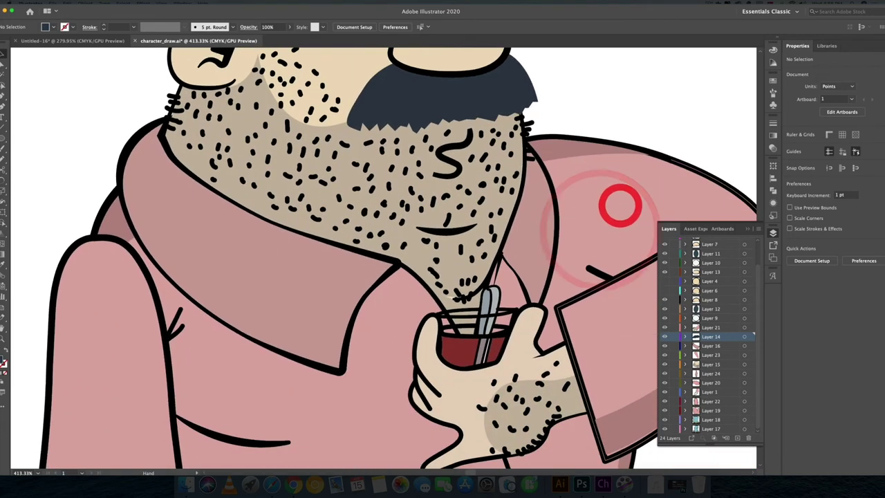
{"action": "left_click", "coordinate": [626, 207], "text": "alt+super"}
{"action": "left_click", "coordinate": [572, 251], "text": "alt+super"}
{"action": "left_click_drag", "start_coordinate": [572, 266], "coordinate": [542, 236]}
{"action": "left_click", "coordinate": [541, 208], "text": "alt+super"}
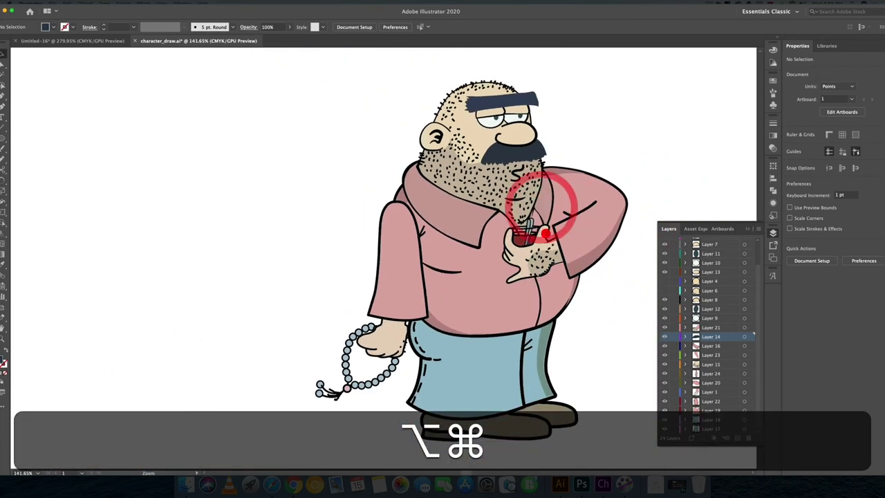
{"action": "scroll", "coordinate": [707, 312], "scroll_direction": "up", "scroll_amount": 2}
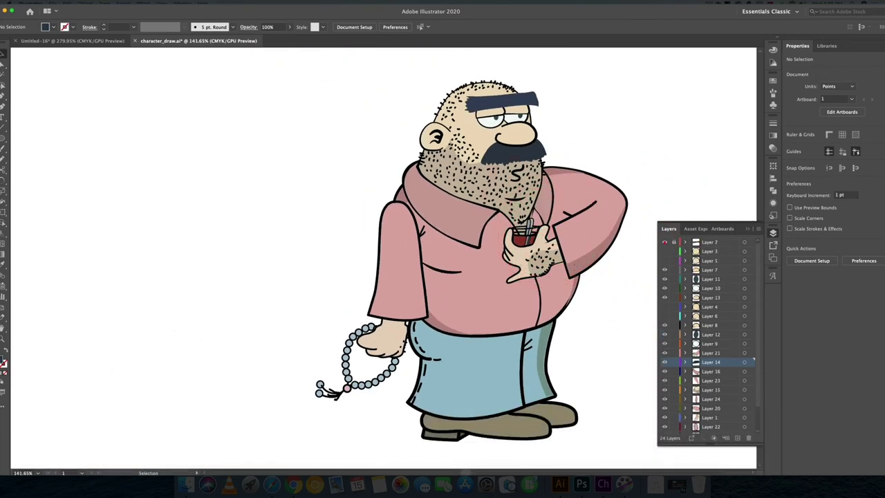
{"action": "left_click", "coordinate": [664, 242]}
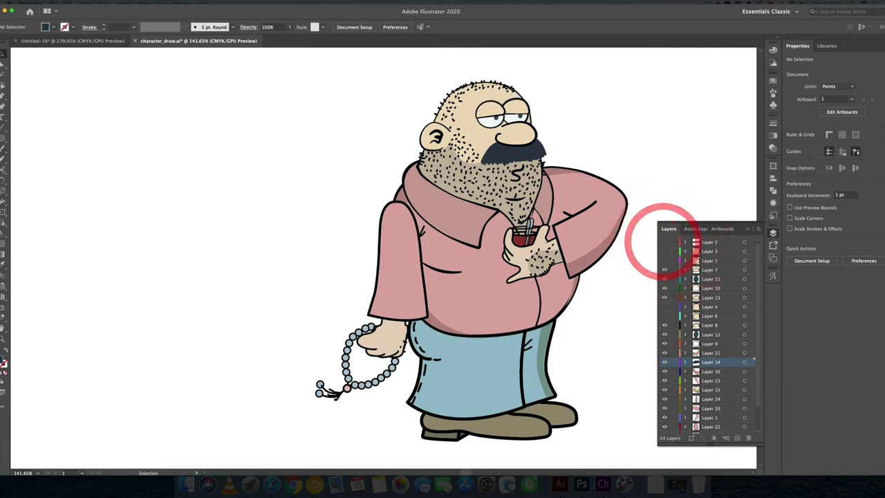
{"action": "left_click", "coordinate": [664, 242]}
{"action": "left_click", "coordinate": [665, 242]}
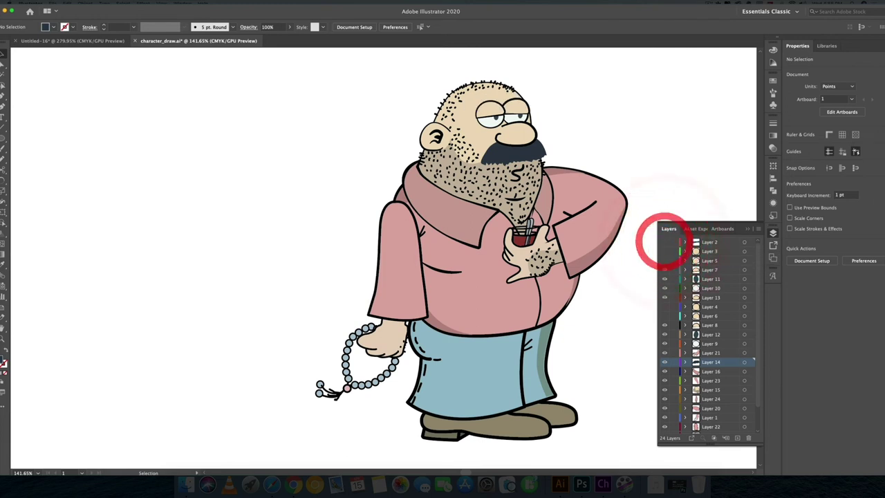
Toggle the visibility of Layers 7, 11, 10 and 13 to examine how the near eye and nose are stacked.
{"action": "left_click", "coordinate": [665, 269]}
{"action": "left_click", "coordinate": [665, 279]}
{"action": "left_click", "coordinate": [665, 288]}
{"action": "left_click", "coordinate": [664, 297]}
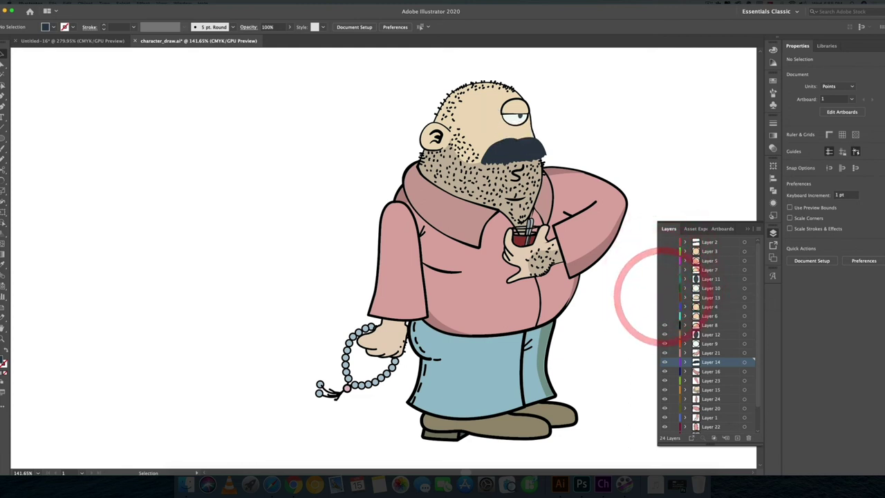
{"action": "left_click", "coordinate": [665, 287]}
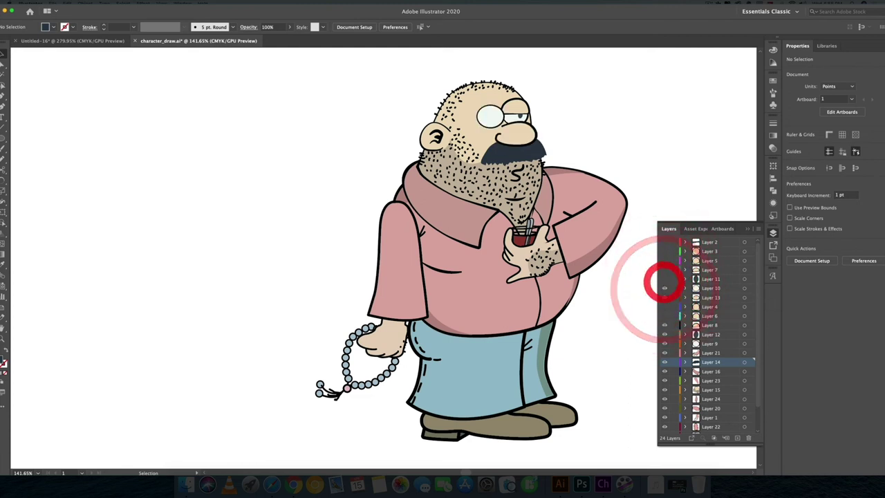
{"action": "left_click_drag", "start_coordinate": [664, 252], "coordinate": [665, 269]}
{"action": "left_click", "coordinate": [664, 275]}
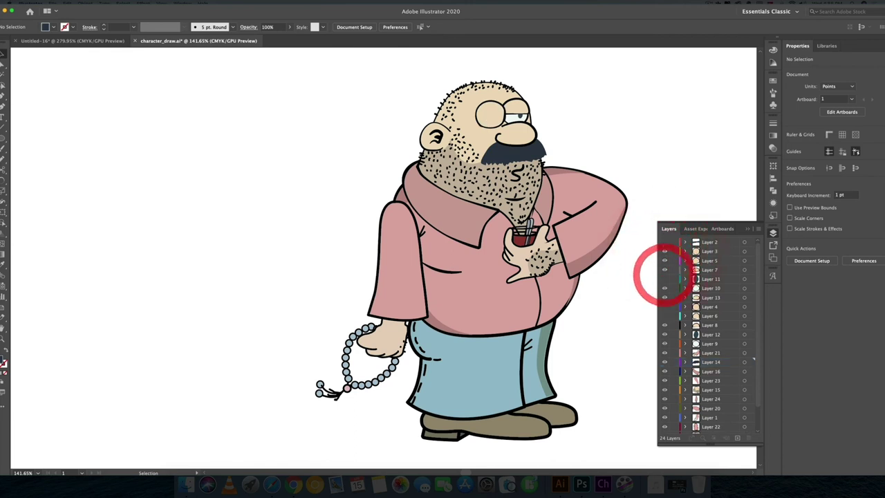
Lock the eyebrow's Layer 2 and hide the closed-eyelid Layers 3 and 5.
{"action": "left_click", "coordinate": [673, 242]}
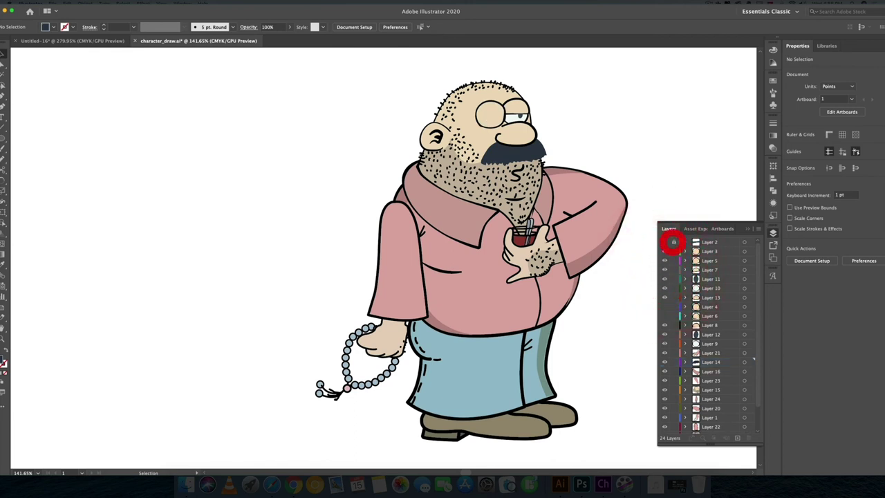
{"action": "left_click", "coordinate": [673, 242]}
{"action": "left_click_drag", "start_coordinate": [665, 252], "coordinate": [665, 260]}
{"action": "left_click", "coordinate": [673, 242]}
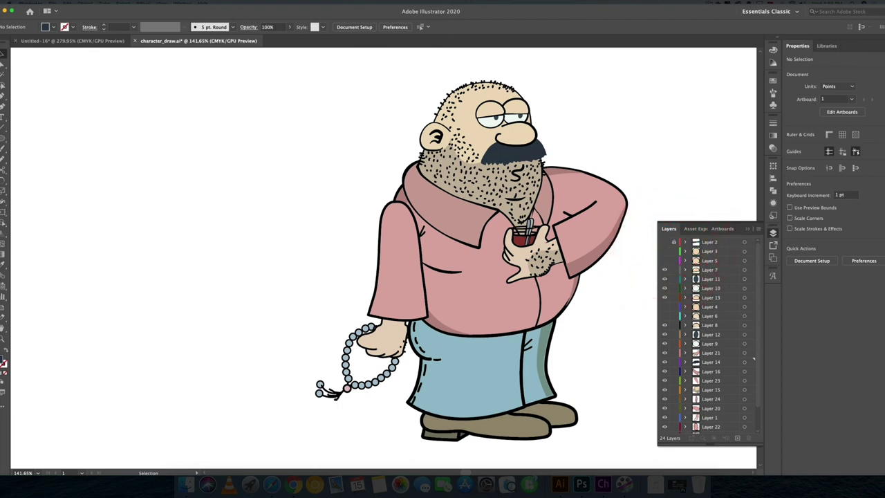
Toggle the visibility of Layers 21 and 14 to identify their artwork, including the moustache.
{"action": "left_click", "coordinate": [664, 353]}
{"action": "left_click", "coordinate": [664, 352]}
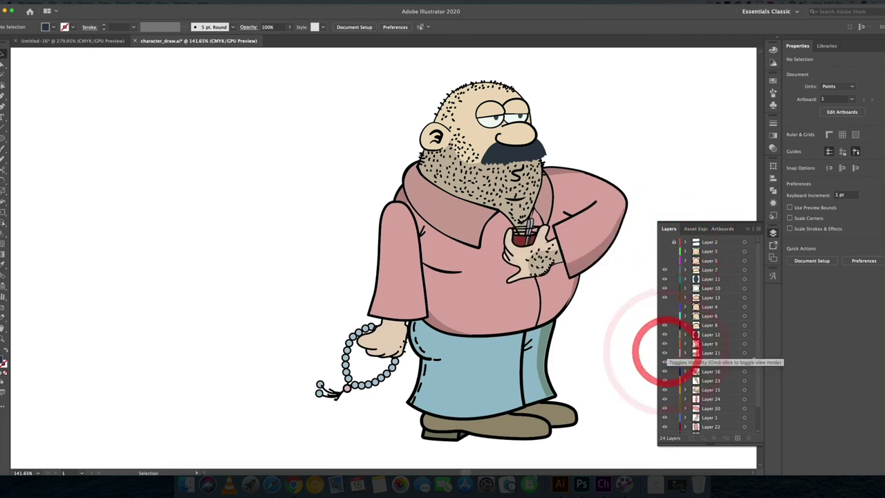
{"action": "left_click", "coordinate": [664, 362]}
{"action": "left_click", "coordinate": [665, 361]}
{"action": "left_click", "coordinate": [665, 362]}
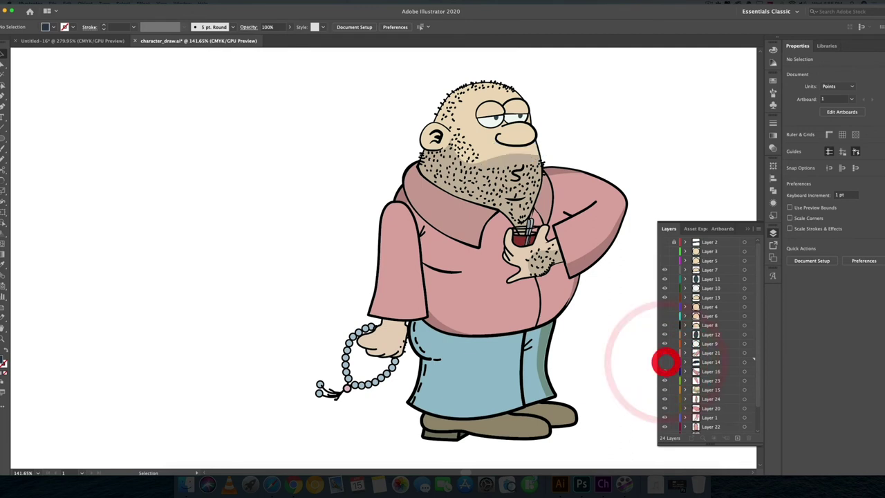
{"action": "left_click", "coordinate": [665, 362]}
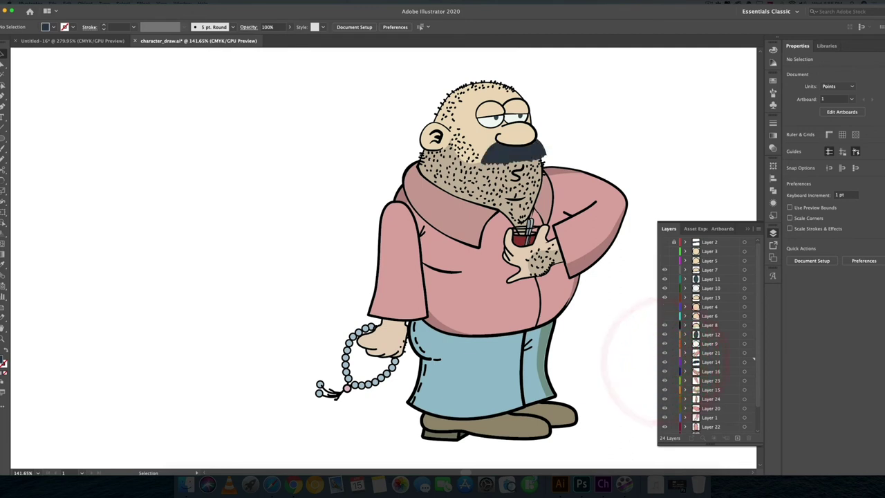
{"action": "left_click_drag", "start_coordinate": [645, 335], "coordinate": [569, 344]}
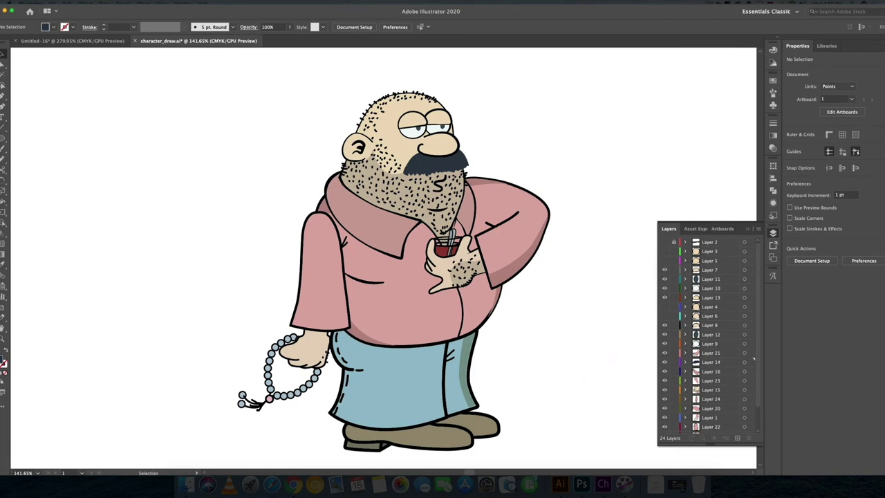
Run the Spine LayersToPNG script with ./images/ as the output directory and turn off Ignore hidden layers.
{"action": "left_click", "coordinate": [45, 1]}
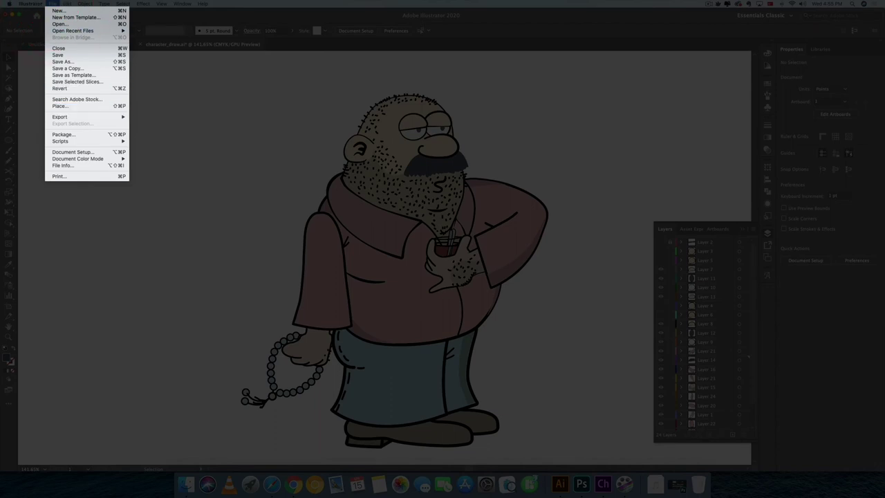
{"action": "mouse_move", "coordinate": [83, 141]}
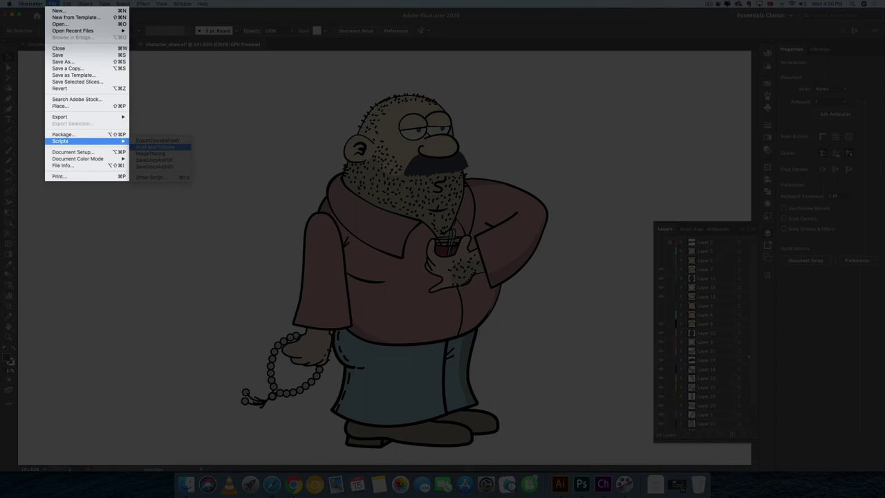
{"action": "left_click", "coordinate": [159, 148]}
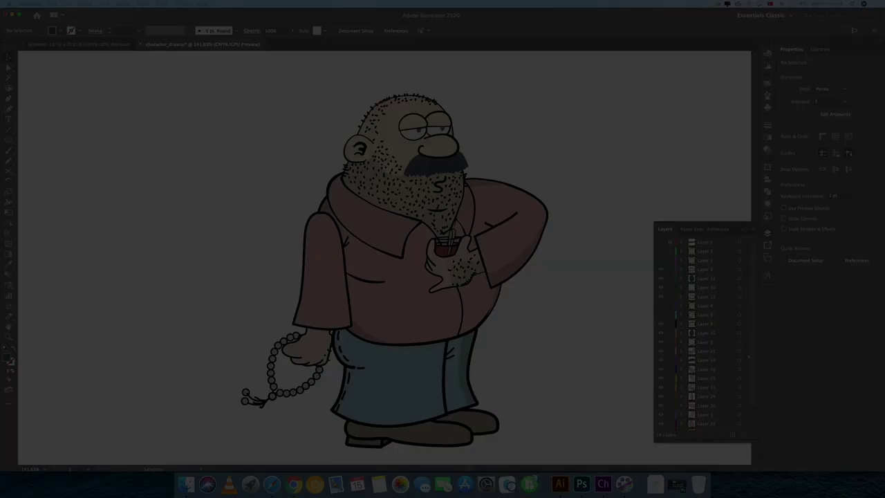
{"action": "left_click_drag", "start_coordinate": [451, 118], "coordinate": [238, 136]}
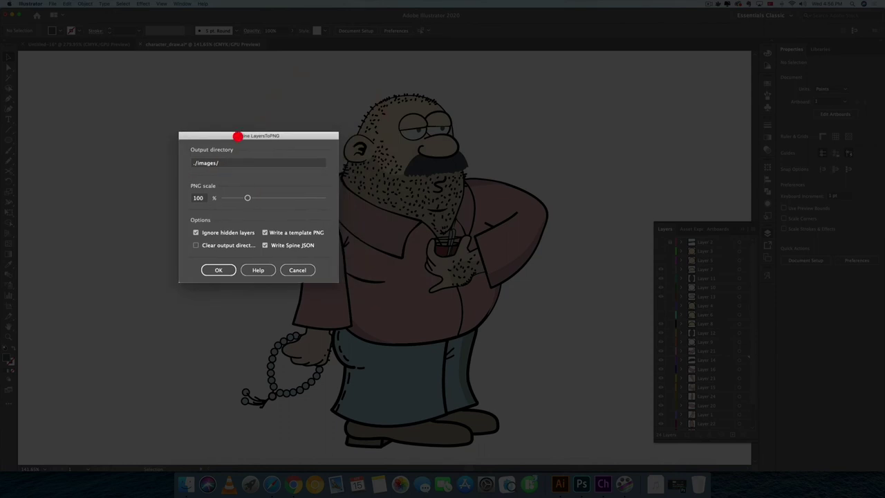
{"action": "double_click", "coordinate": [202, 163]}
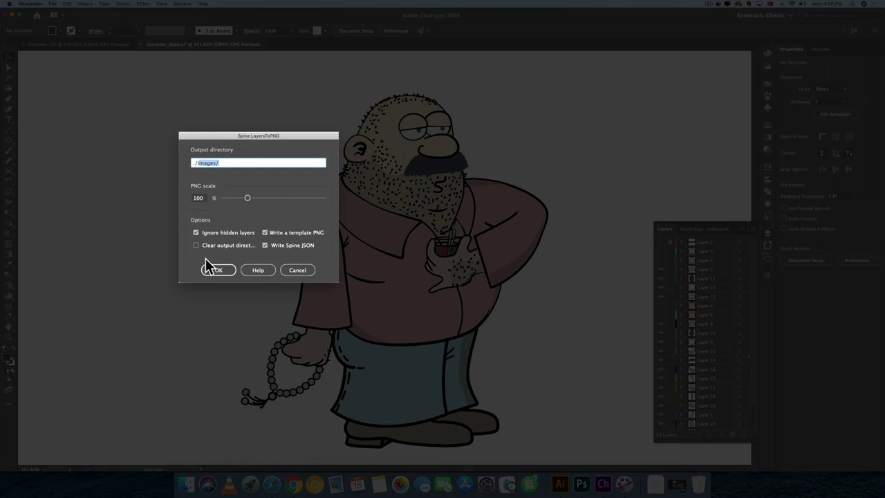
{"action": "left_click", "coordinate": [196, 233]}
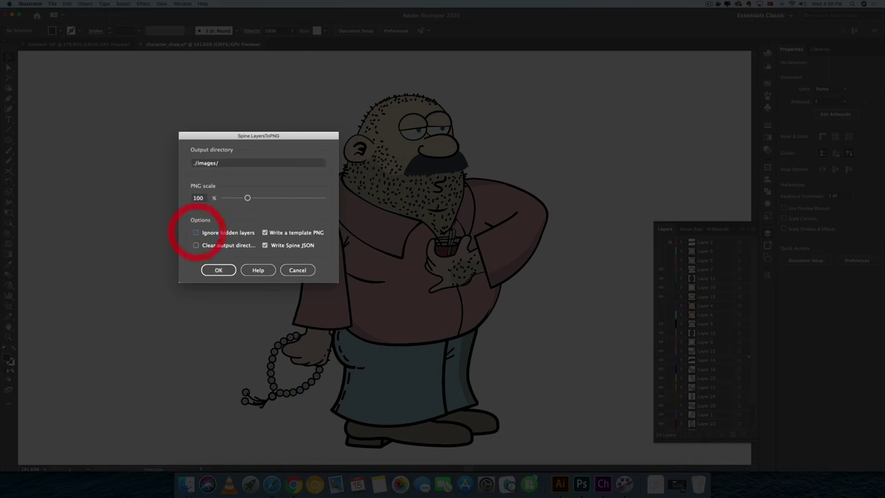